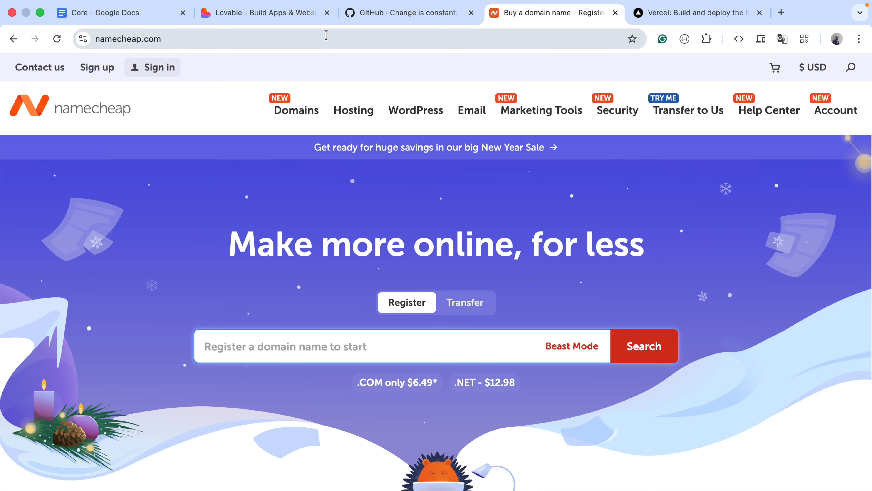
# Switch to the Core document in Google Docs and highlight the notes beside the three "In This Video" items
pyautogui.click(328, 39)
pyautogui.click(746, 148)
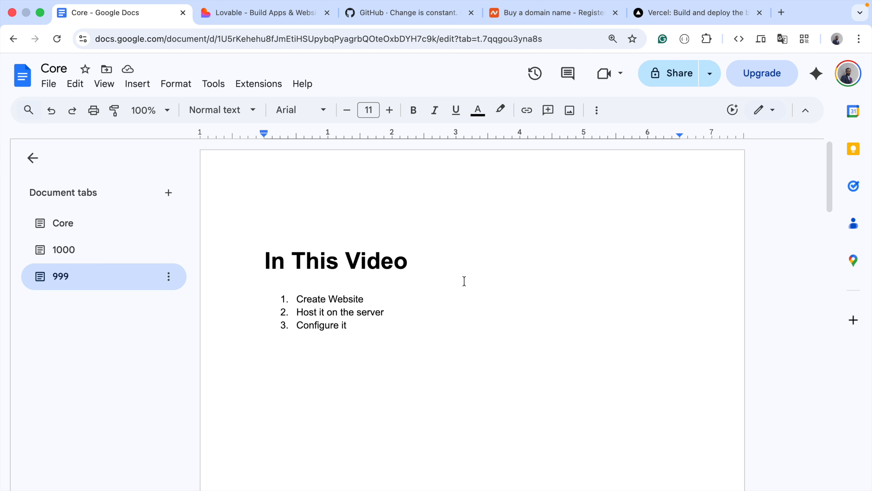
pyautogui.moveTo(364, 298); pyautogui.dragTo(590, 298)
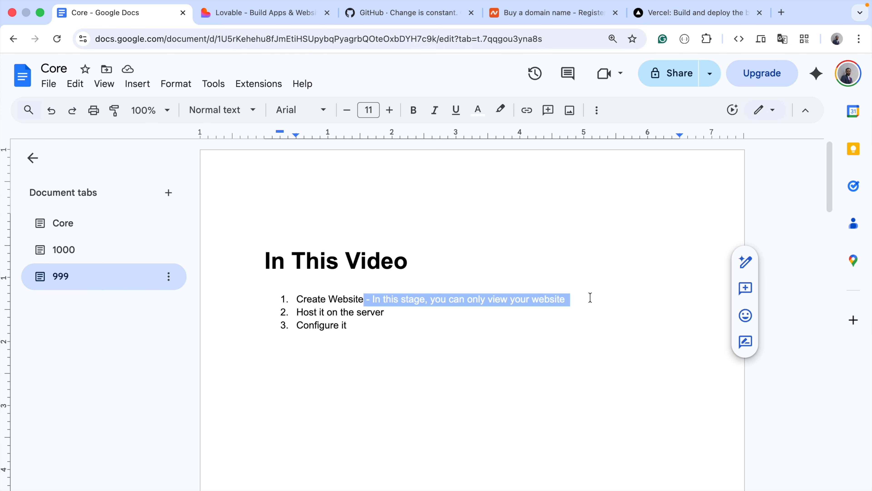
pyautogui.moveTo(386, 312); pyautogui.dragTo(622, 309)
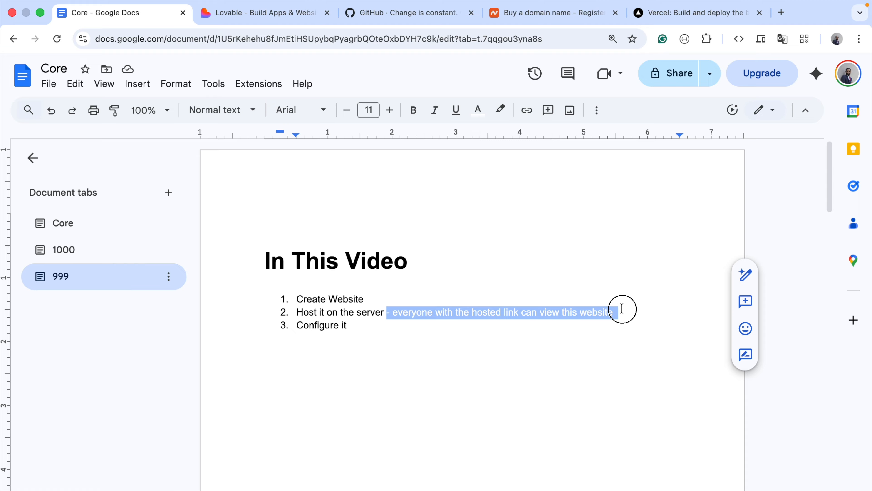
pyautogui.click(622, 308)
pyautogui.moveTo(348, 327); pyautogui.dragTo(597, 326)
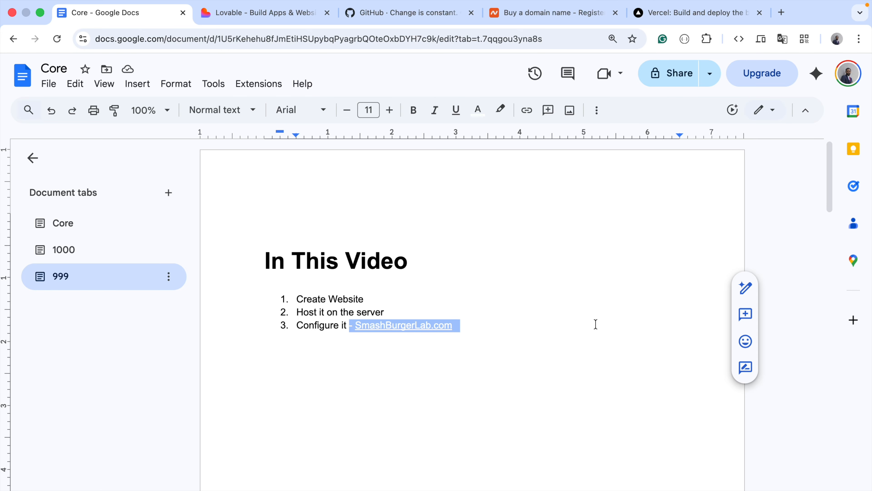
# Review the Restaurant Website Details section, covering the name, address, contact and the burger menu with prices
pyautogui.scroll(-10, 545, 366)
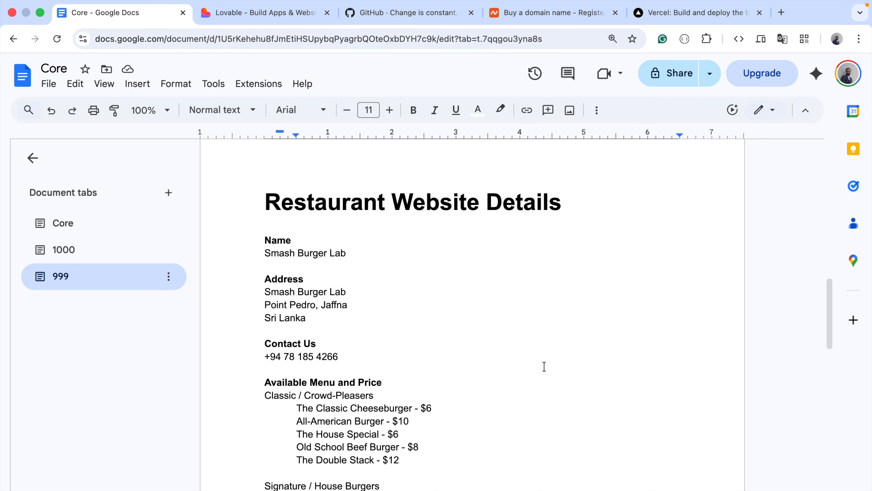
pyautogui.scroll(-1, 544, 366)
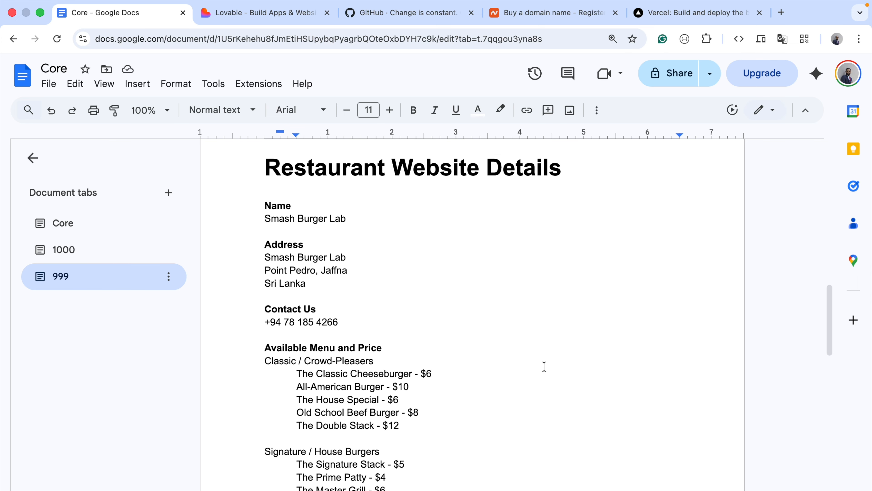
pyautogui.scroll(-2, 433, 297)
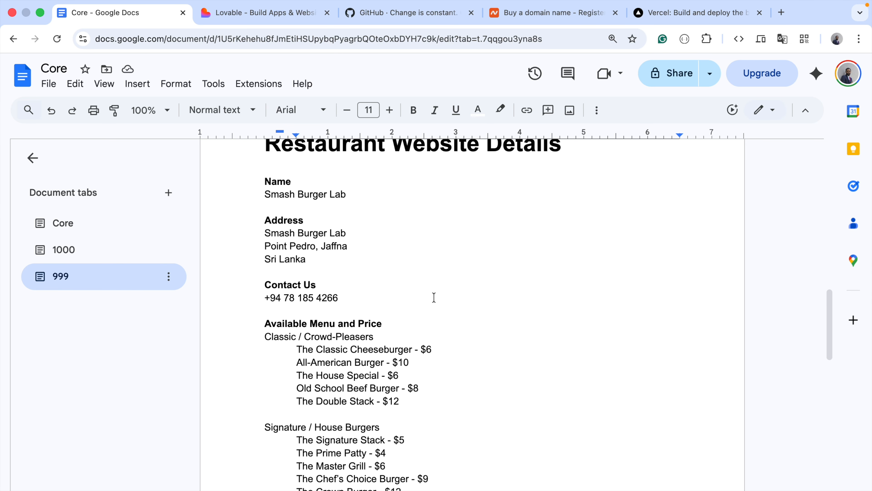
pyautogui.scroll(-5, 433, 297)
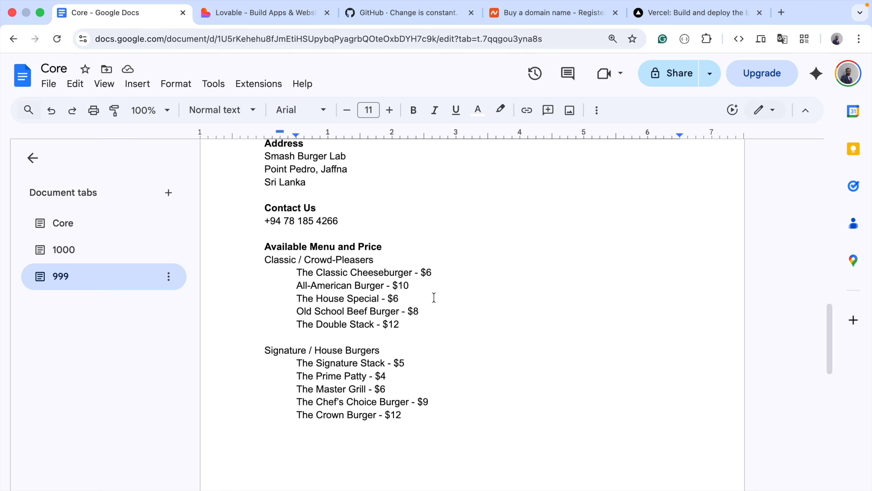
pyautogui.scroll(-7, 433, 297)
pyautogui.scroll(10, 433, 297)
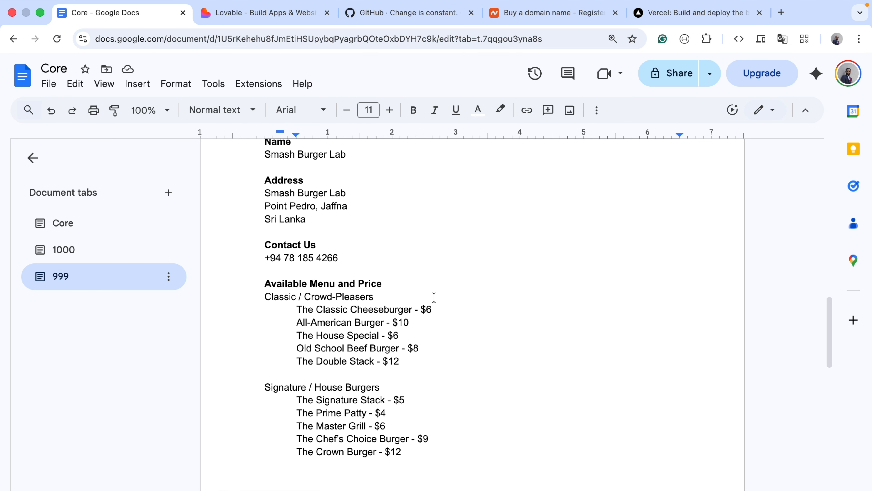
pyautogui.scroll(9, 434, 297)
pyautogui.scroll(-8, 433, 297)
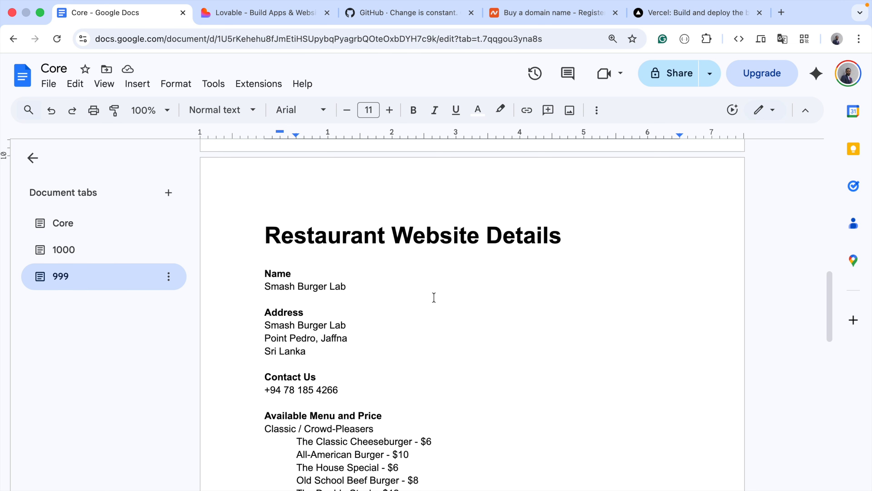
pyautogui.scroll(5, 390, 276)
# In Lovable, write a prompt for a Smash Burger Lab website with legal and about pages, food theme and WhatsApp ordering, including the document's restaurant details
pyautogui.moveTo(264, 196); pyautogui.dragTo(439, 486)
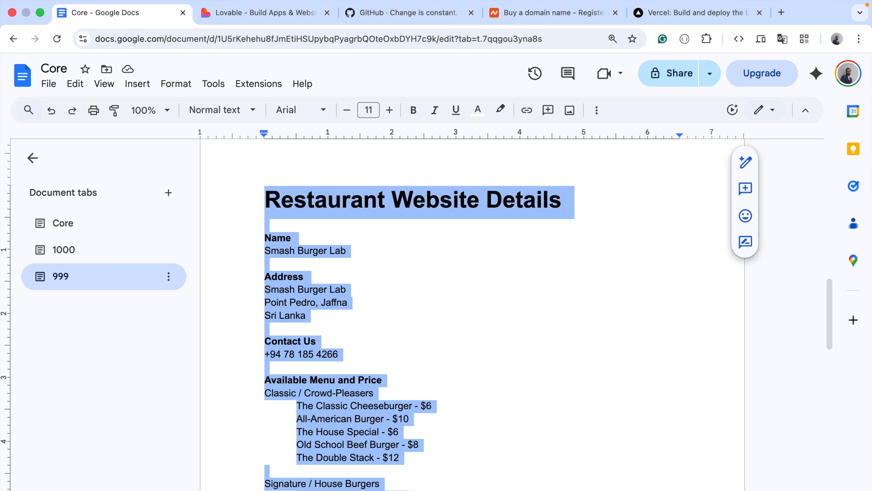
pyautogui.scroll(10, 241, 464)
pyautogui.click(250, 19)
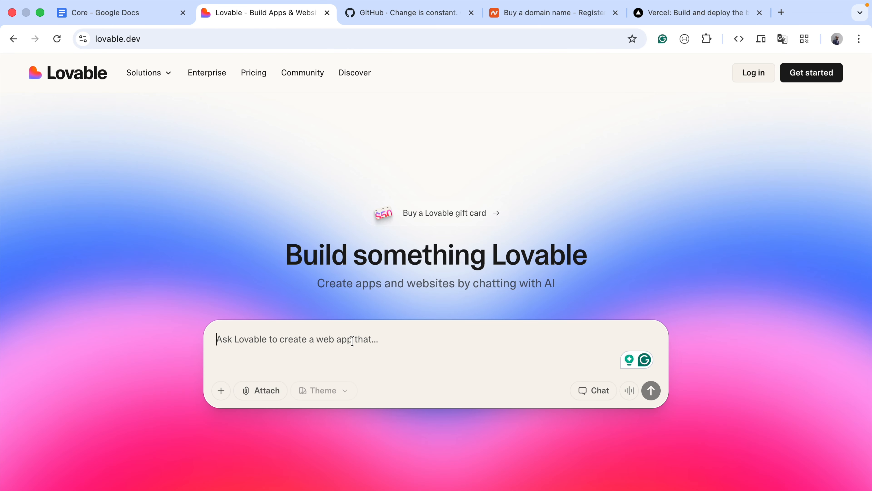
pyautogui.write('create a website for a bur')
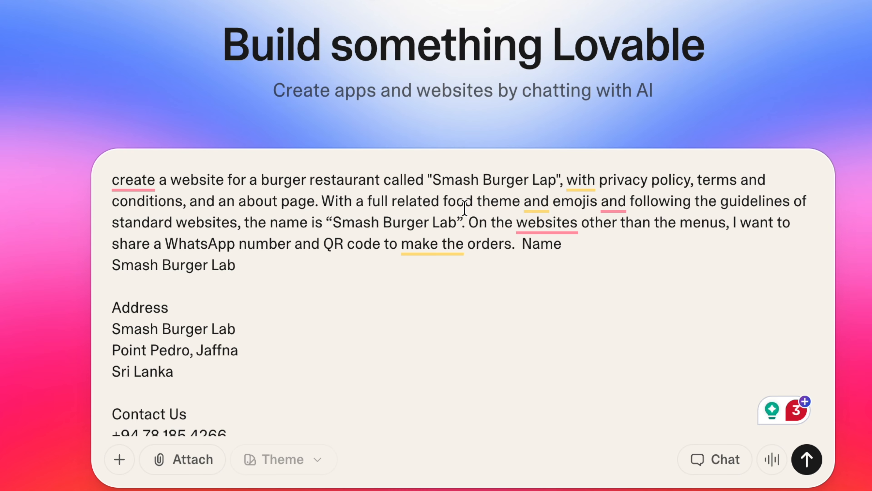
pyautogui.moveTo(551, 203)
pyautogui.click(629, 202)
pyautogui.moveTo(244, 223); pyautogui.dragTo(120, 199)
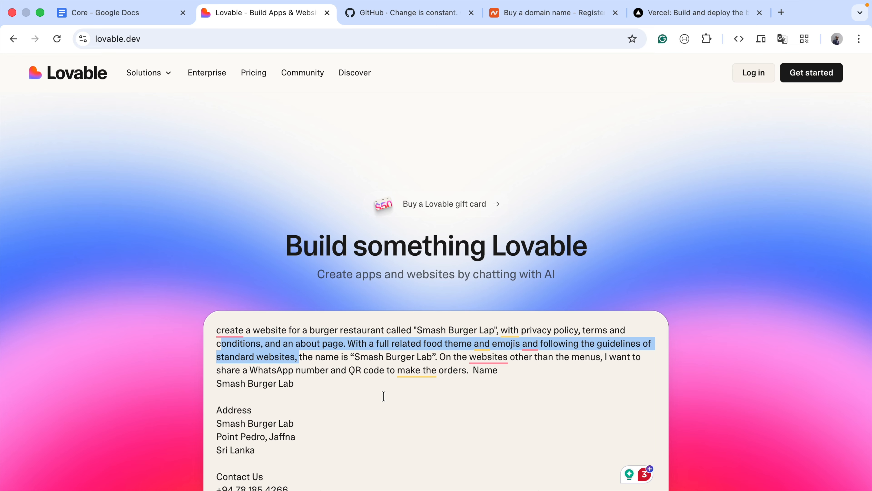
# Sign in to Lovable with Google and submit the restaurant website prompt to generate the site
pyautogui.scroll(-1, 383, 396)
pyautogui.scroll(1, 384, 396)
pyautogui.click(650, 450)
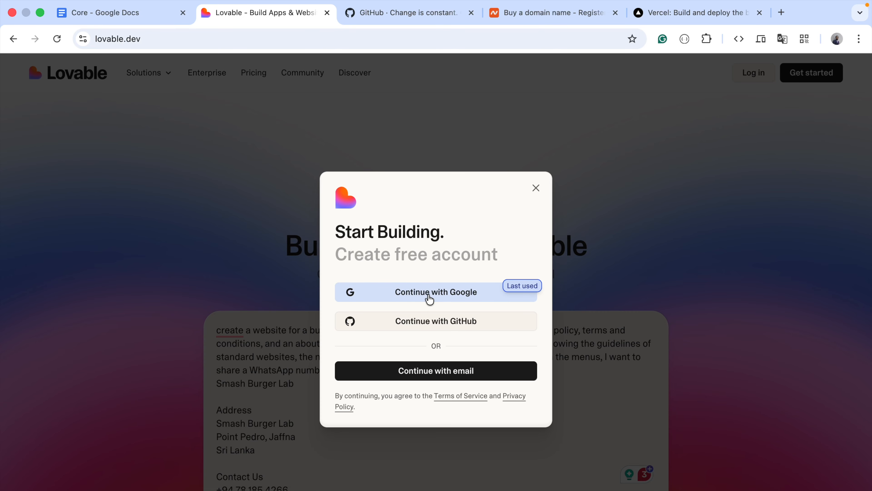
pyautogui.click(438, 295)
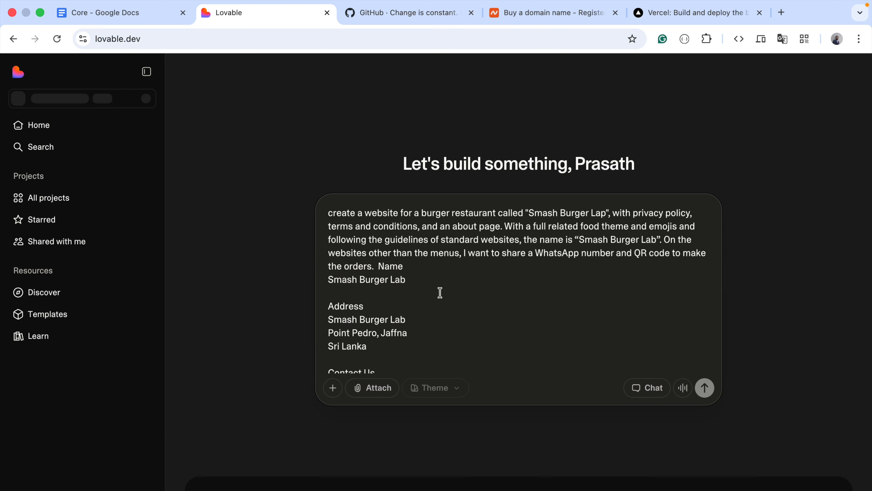
pyautogui.scroll(-10, 499, 319)
pyautogui.scroll(10, 498, 320)
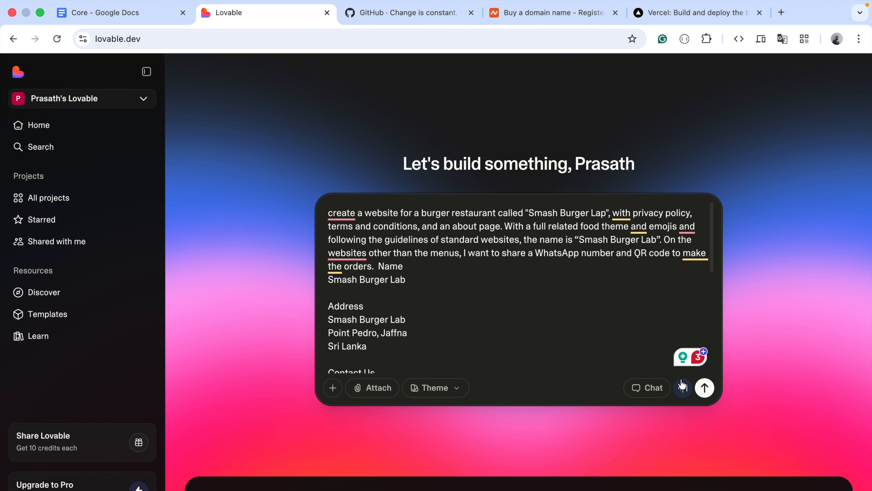
pyautogui.click(705, 389)
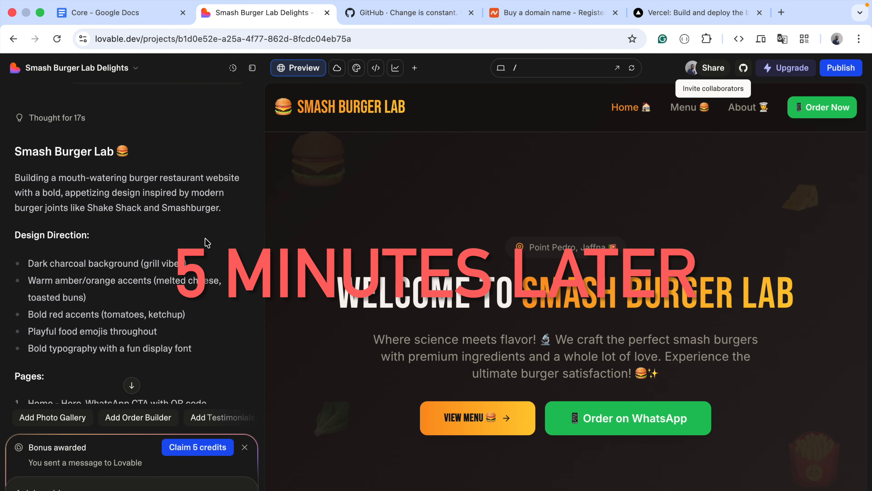
# Look through the home page of the generated Smash Burger Lab website preview
pyautogui.scroll(-15, 206, 242)
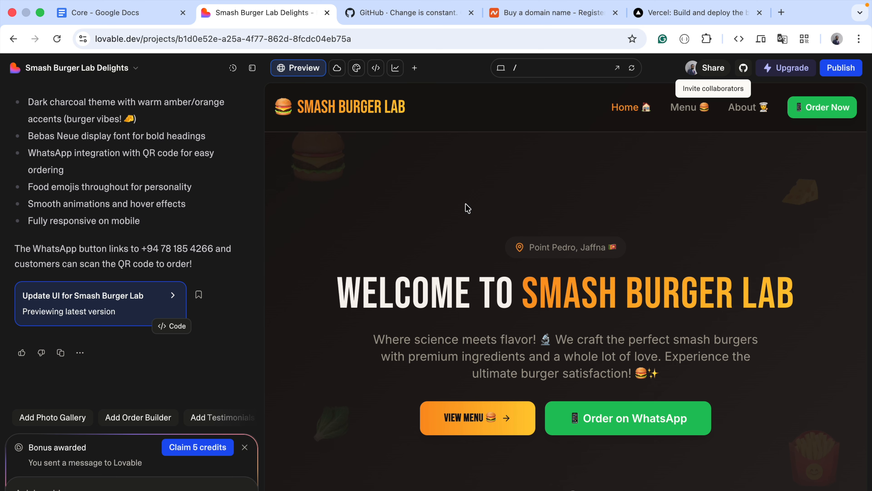
pyautogui.scroll(-10, 643, 265)
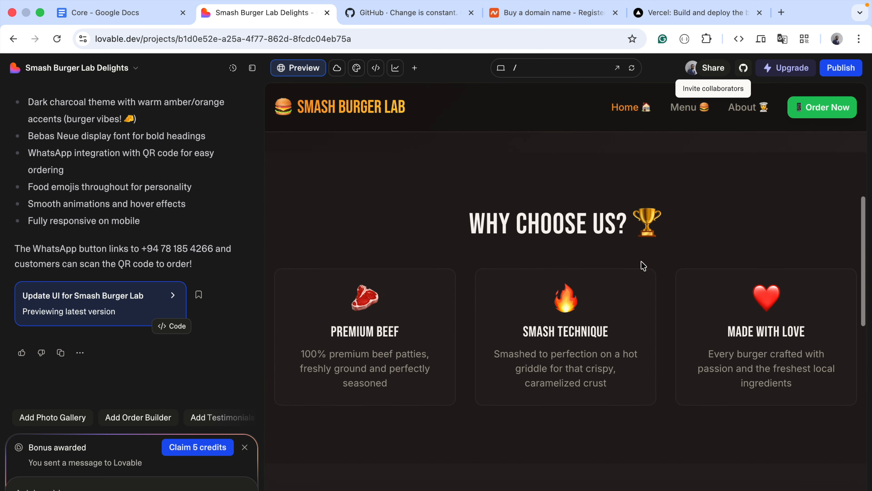
pyautogui.scroll(-8, 643, 266)
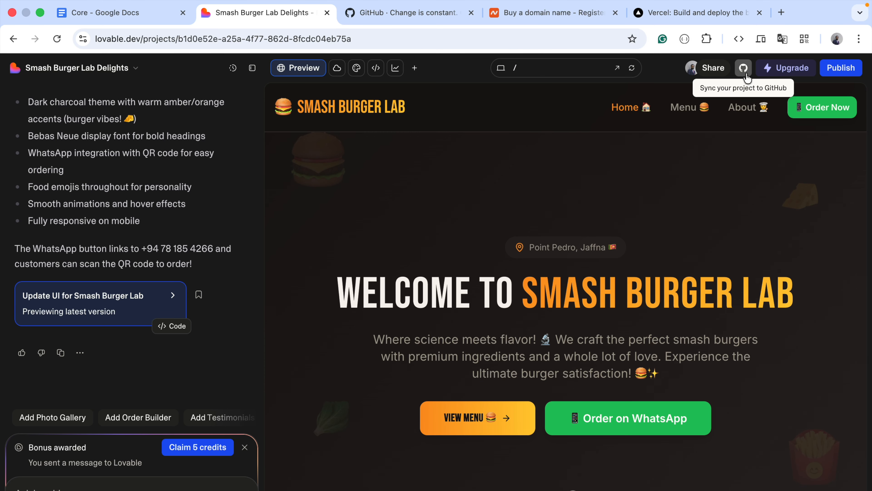
# Switch to GitHub, view the account sign-up form, and sign in with the existing account instead
pyautogui.hotkey('ctrl', 'Tab')
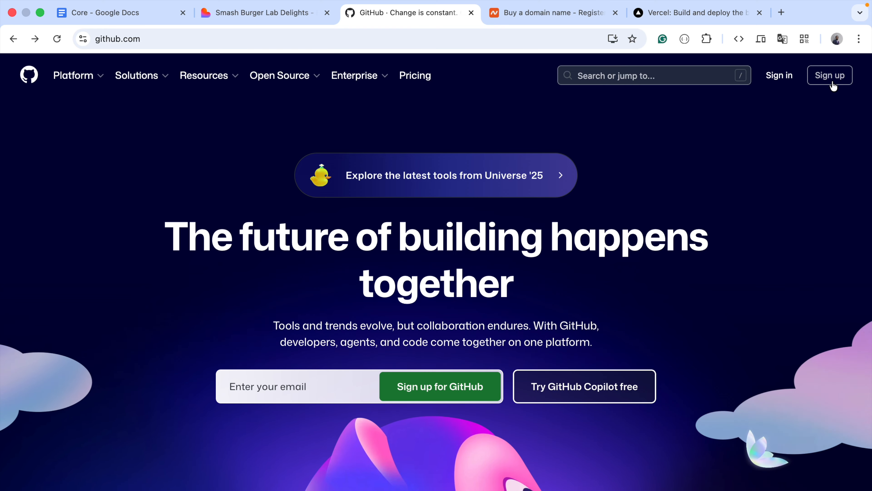
pyautogui.click(843, 76)
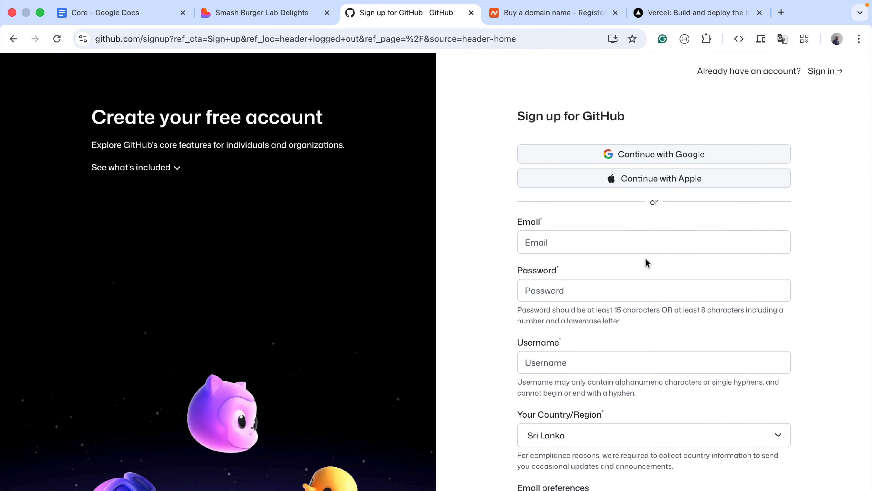
pyautogui.scroll(-2, 645, 258)
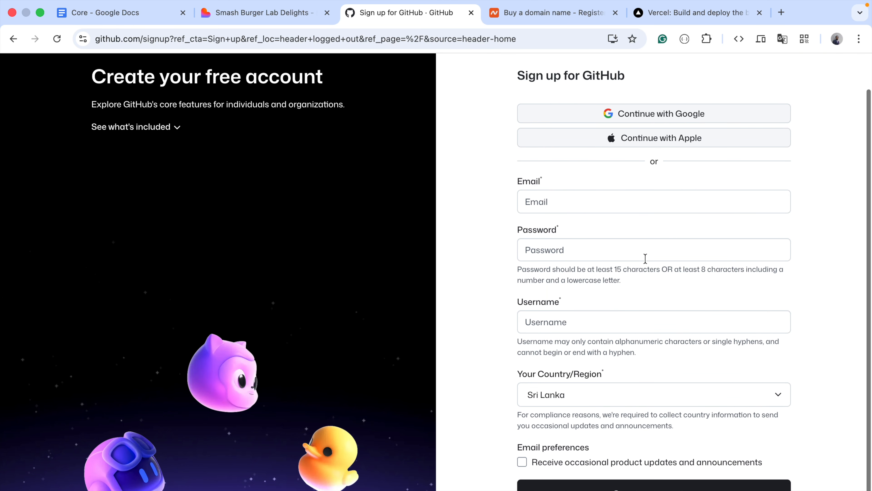
pyautogui.scroll(2, 648, 300)
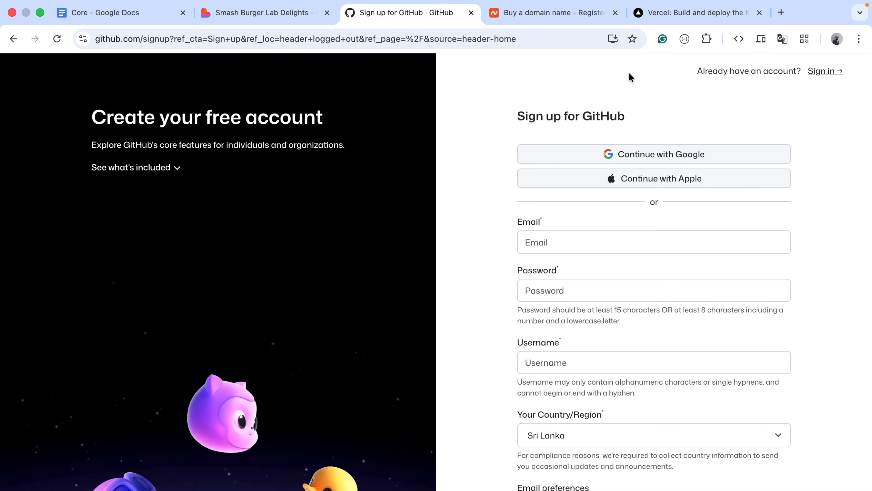
pyautogui.click(816, 72)
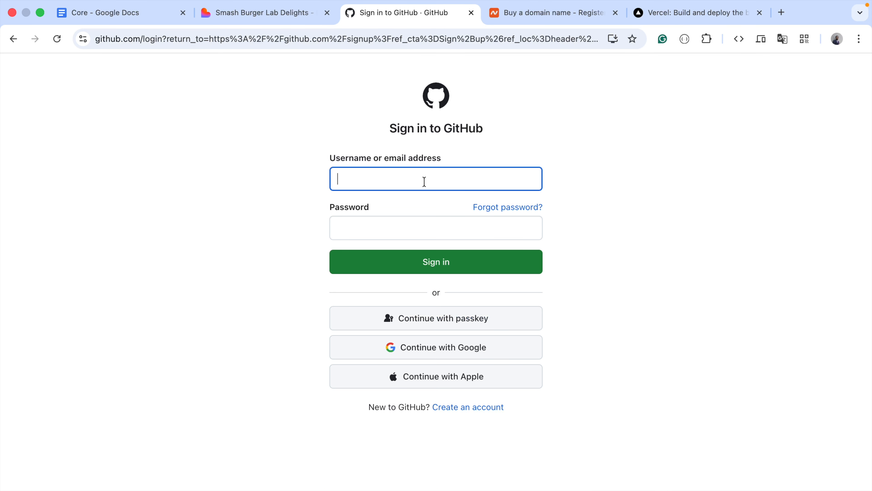
pyautogui.click(433, 262)
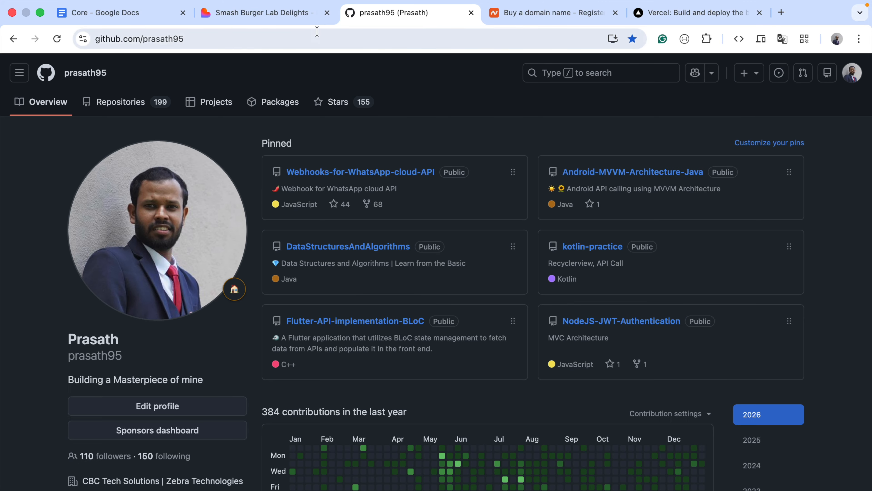
# Return to the Lovable project and open the list of GitHub organizations available for connecting it
pyautogui.click(295, 14)
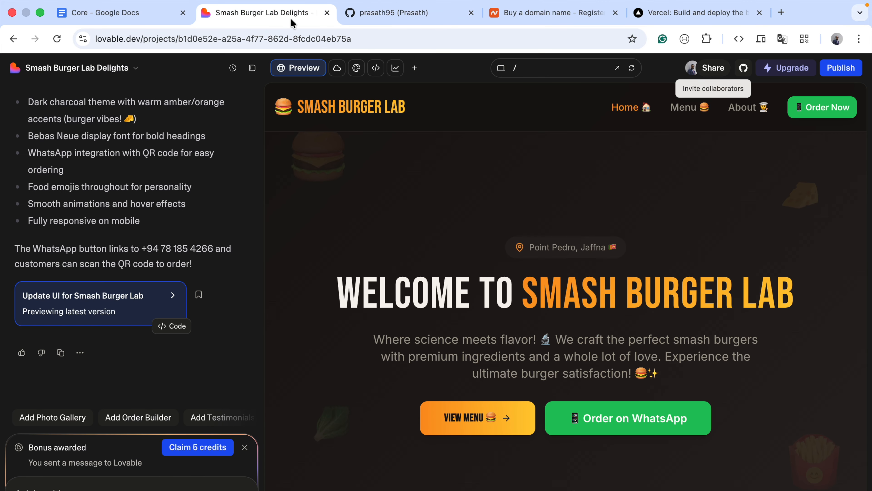
pyautogui.click(747, 69)
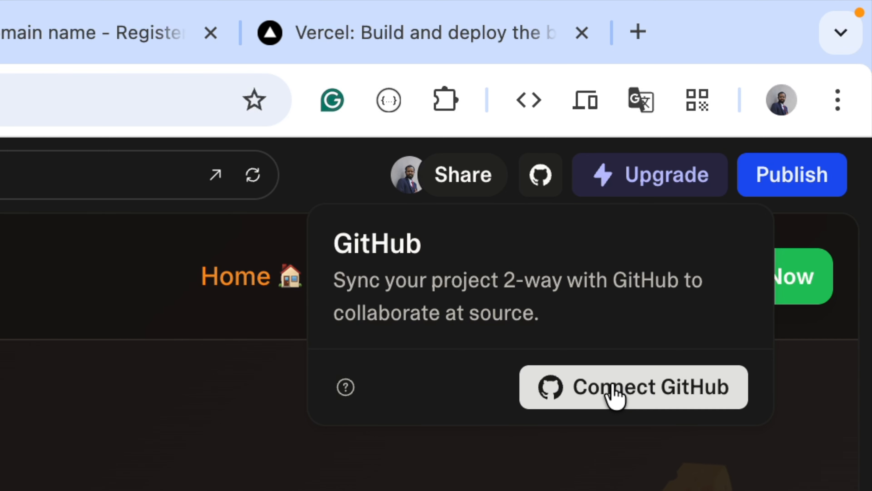
pyautogui.click(613, 390)
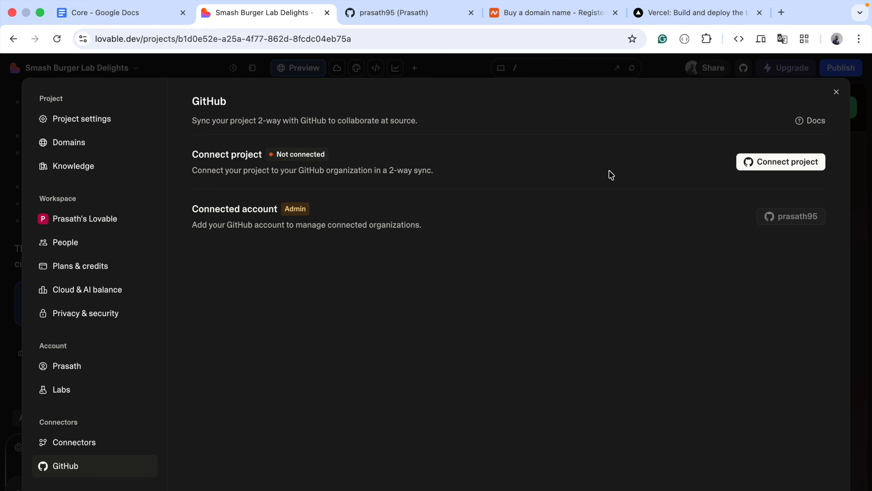
pyautogui.click(785, 166)
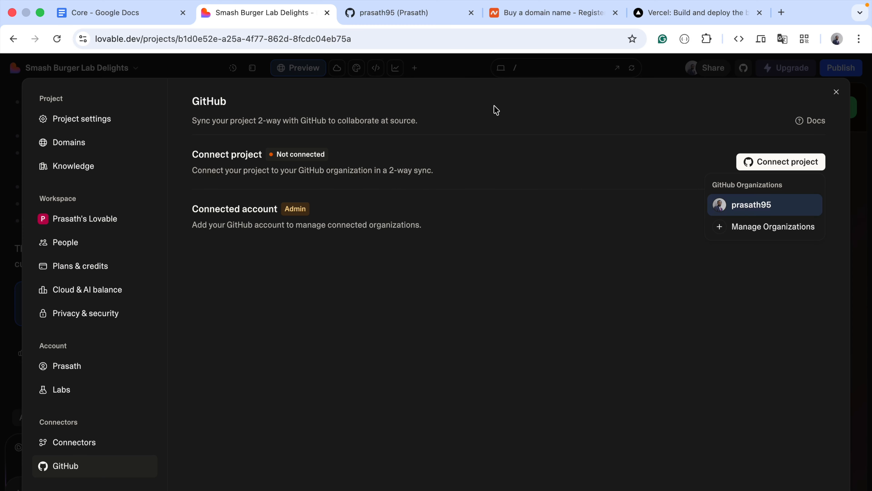
# Check the username on the GitHub profile and connect the Lovable project to that account, confirming the transfer for 2-way sync
pyautogui.click(421, 21)
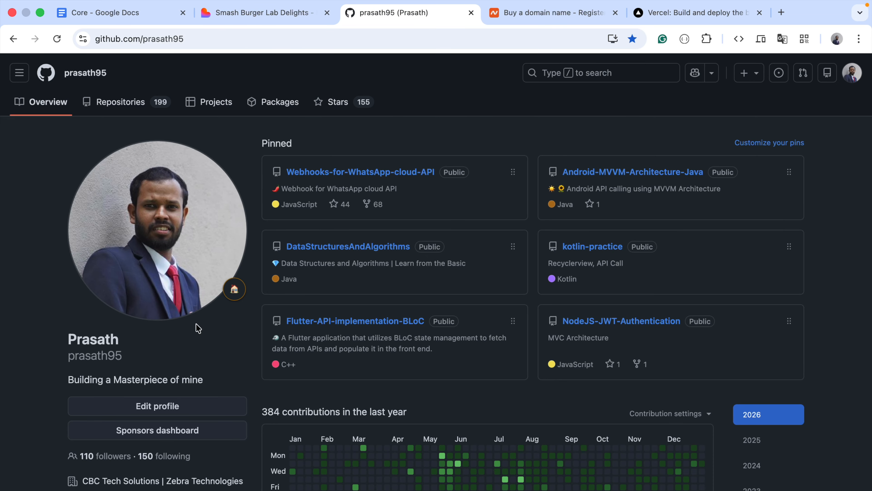
pyautogui.tripleClick(67, 355)
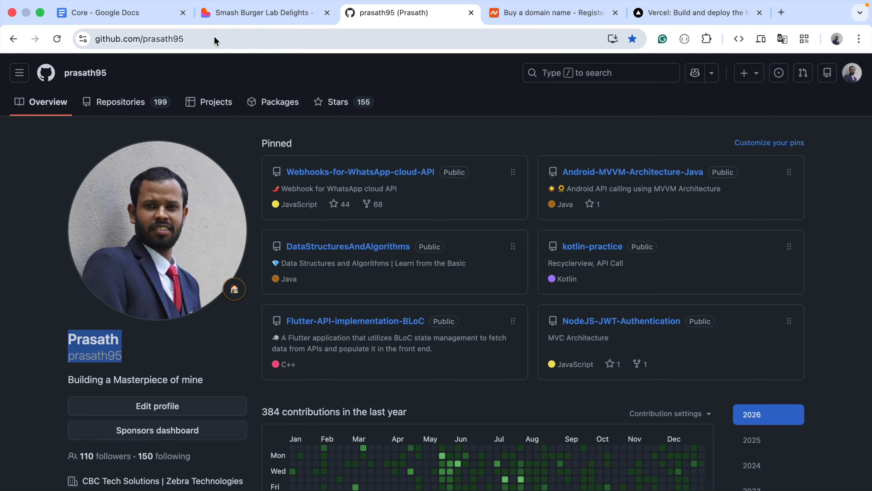
pyautogui.click(252, 12)
pyautogui.click(779, 206)
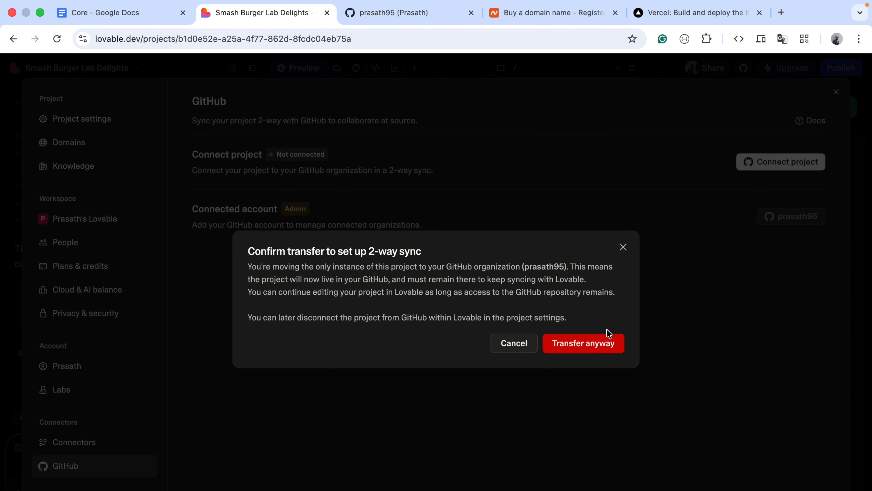
pyautogui.click(599, 347)
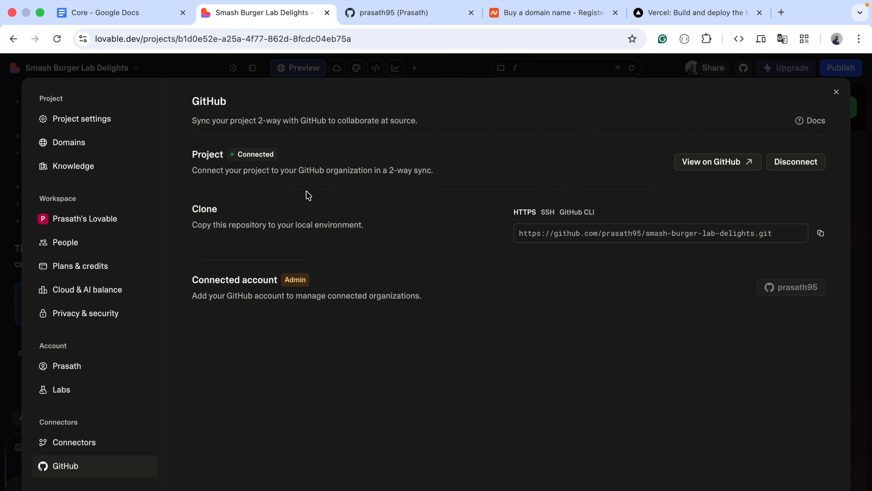
# Check the smash-burger-lab-delights repository in the GitHub repositories list, and switch to Vercel and log in with the Google account
pyautogui.click(397, 20)
pyautogui.click(111, 110)
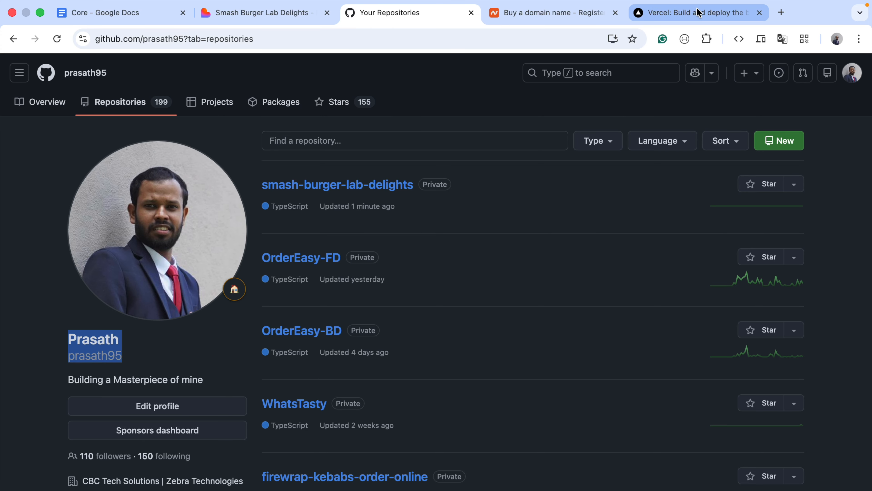
pyautogui.moveTo(642, 13); pyautogui.dragTo(556, 14)
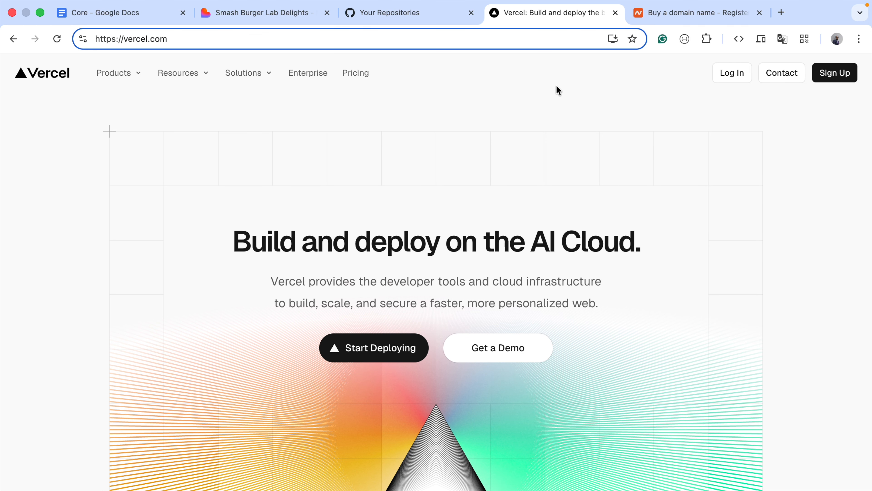
pyautogui.click(835, 73)
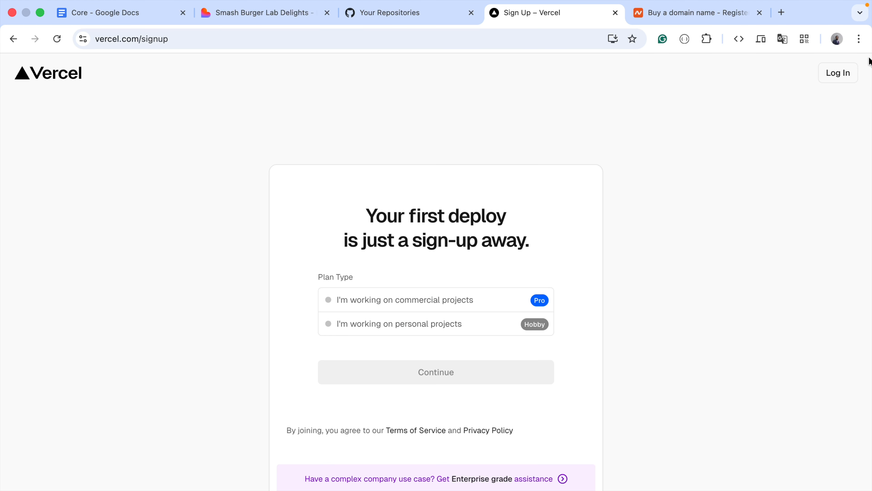
pyautogui.click(843, 74)
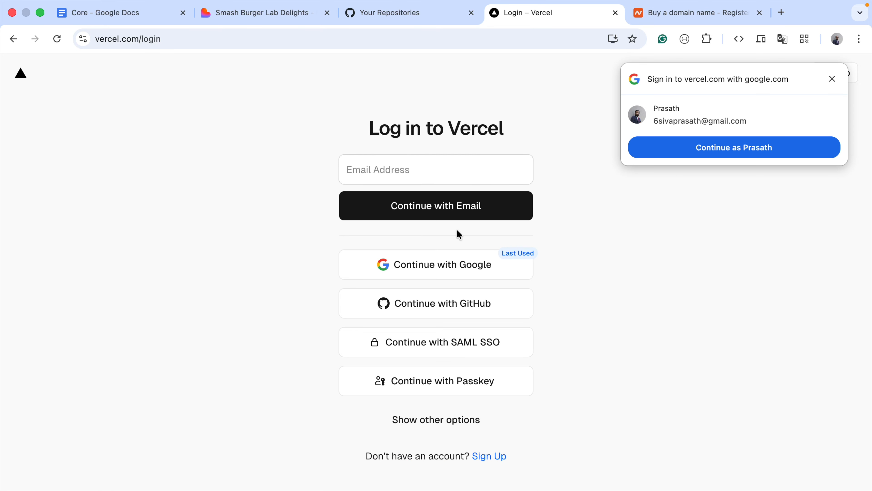
pyautogui.click(490, 262)
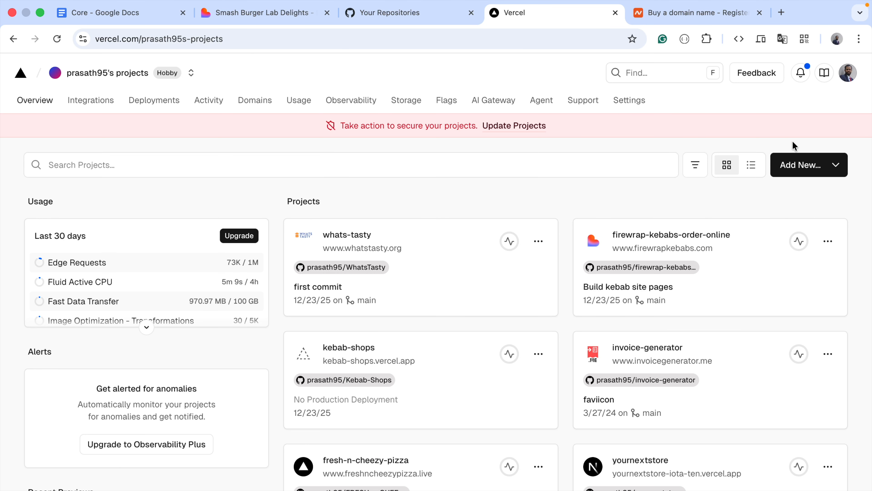
# Create a new Vercel project by importing the smash-burger-lab-delights Git repository and deploy it with the Vite preset
pyautogui.click(801, 168)
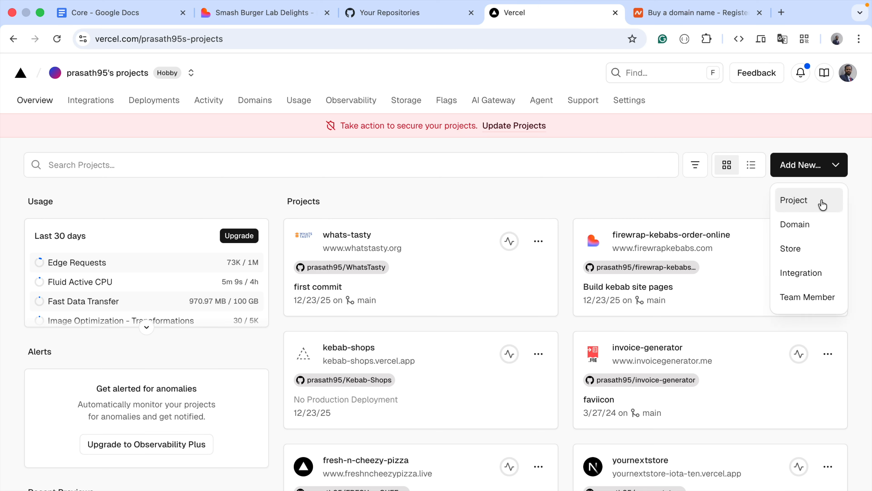
pyautogui.click(700, 179)
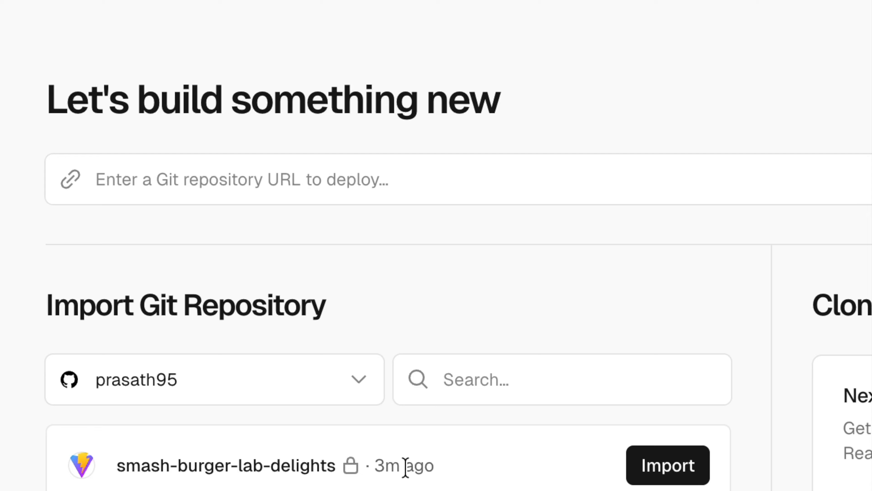
pyautogui.click(673, 467)
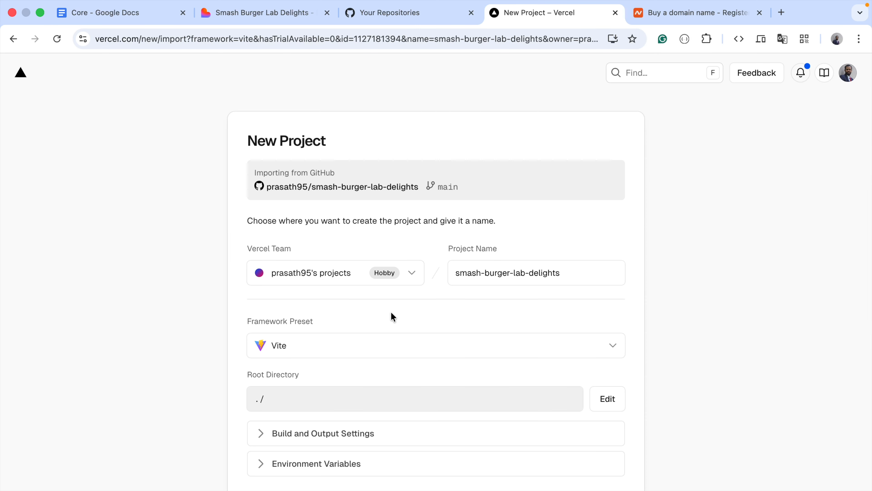
pyautogui.scroll(-5, 391, 311)
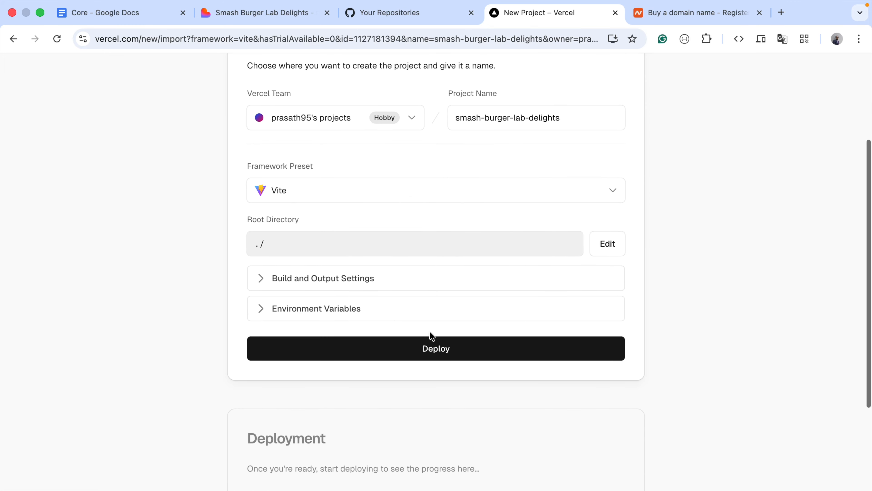
pyautogui.click(458, 355)
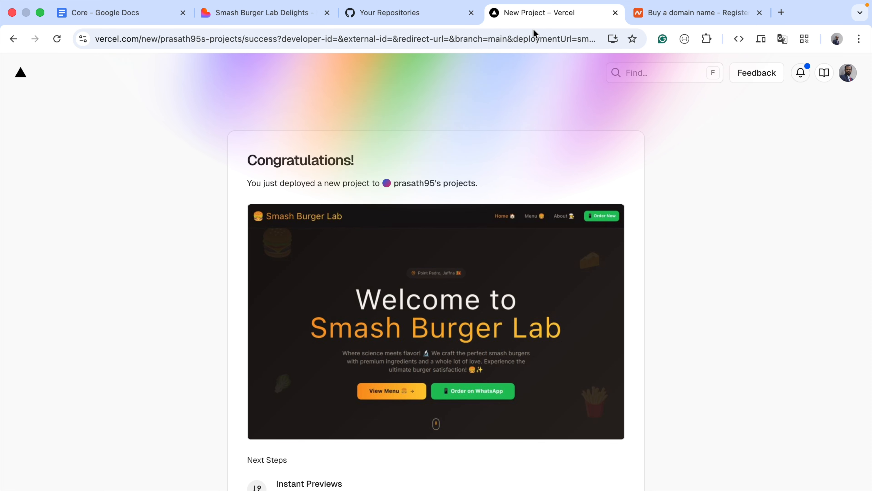
# Continue to the project dashboard, open the deployed site at smash-burger-lab-delights.vercel.app, and look through its home page
pyautogui.scroll(-6, 484, 181)
pyautogui.scroll(-1, 485, 182)
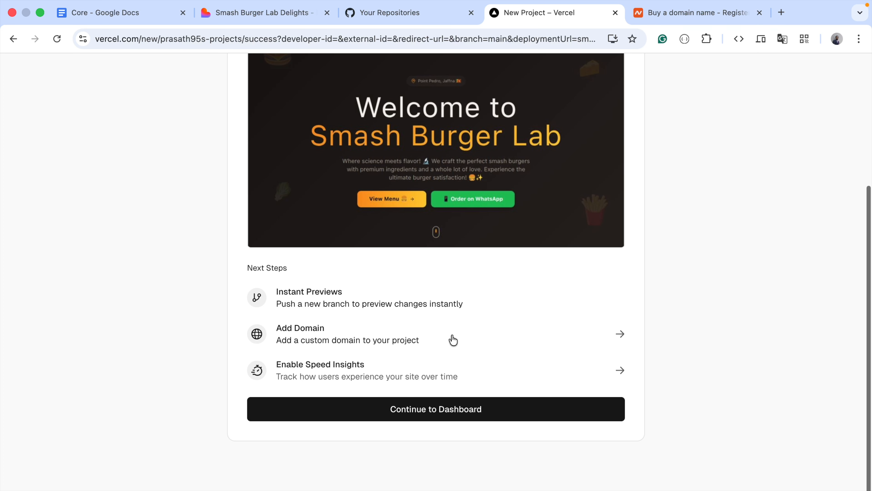
pyautogui.click(452, 412)
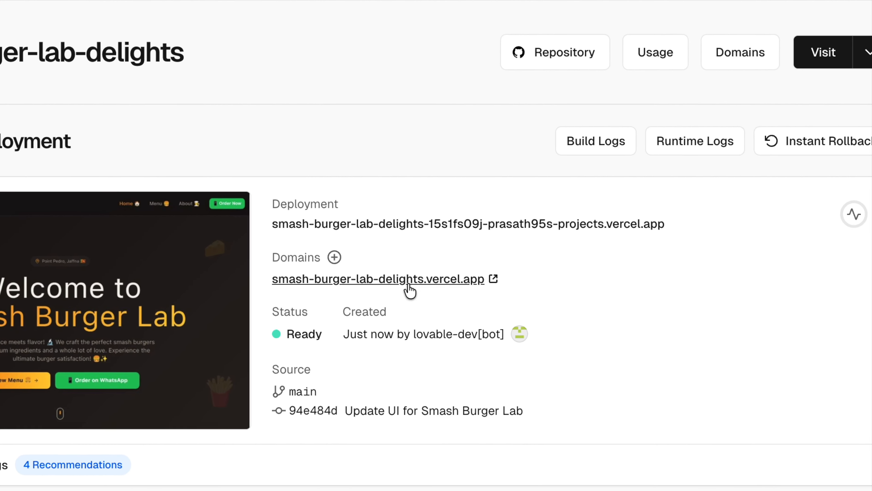
pyautogui.click(441, 280)
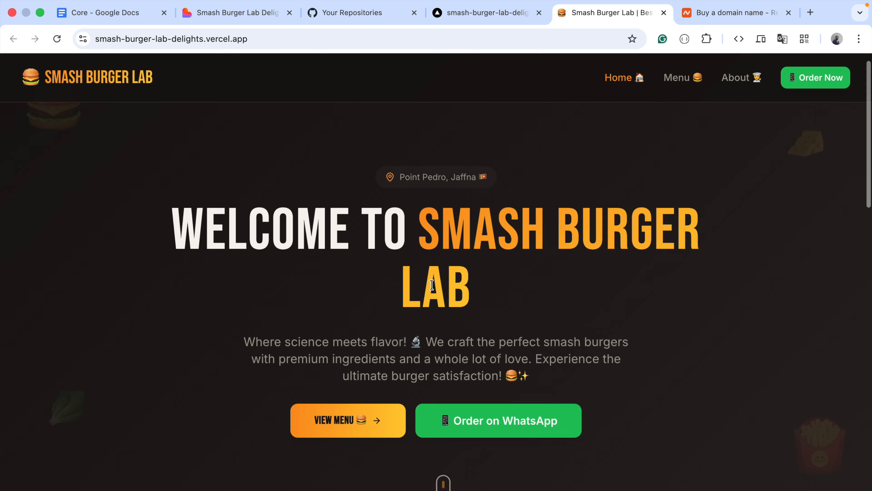
pyautogui.scroll(-15, 433, 288)
pyautogui.scroll(15, 433, 289)
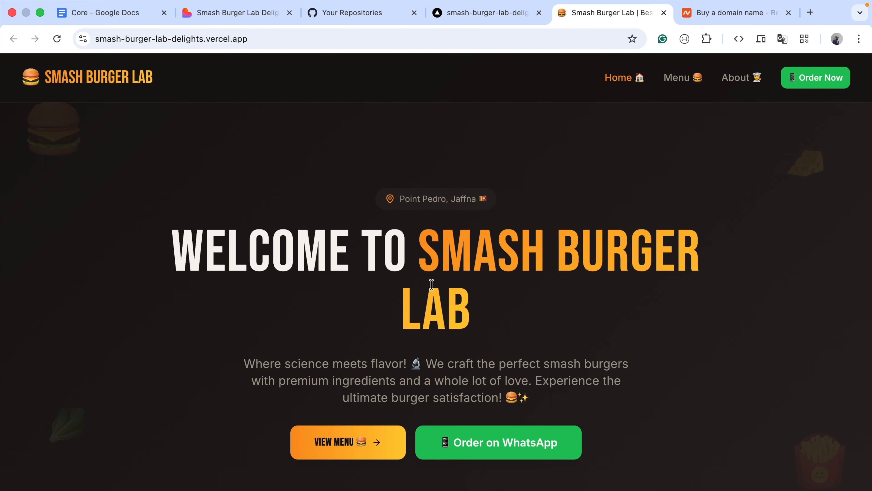
pyautogui.scroll(-15, 431, 283)
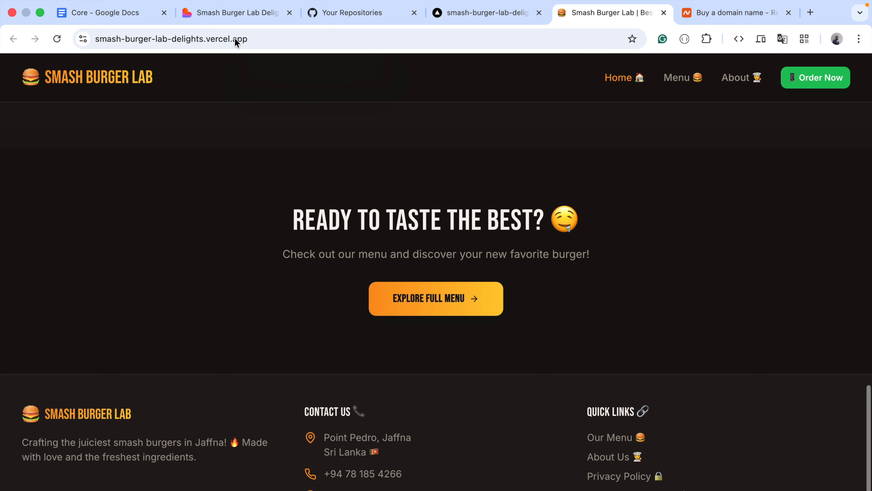
# Compare the Lovable preview with the deployed site, and return to the Vercel project to view its assigned domain
pyautogui.click(242, 14)
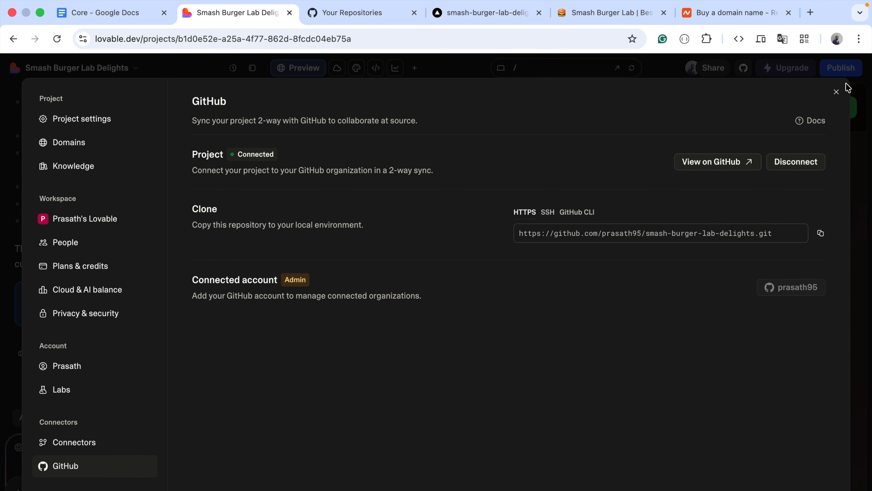
pyautogui.click(837, 92)
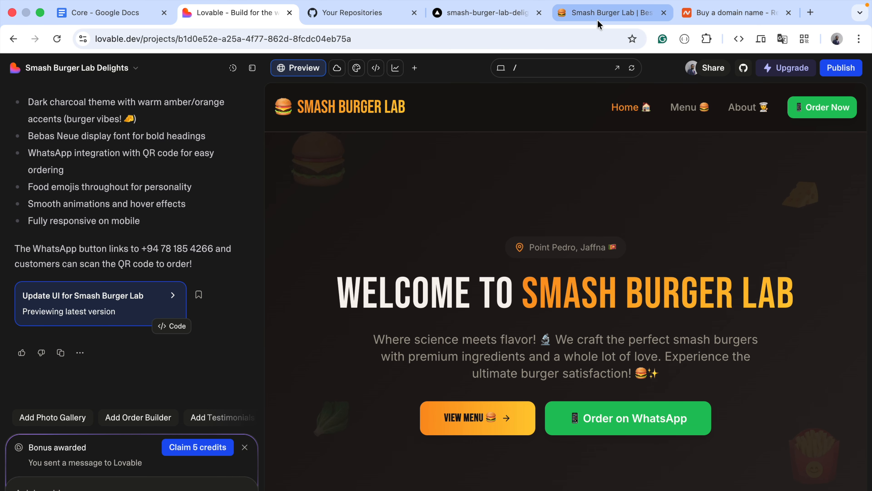
pyautogui.click(590, 17)
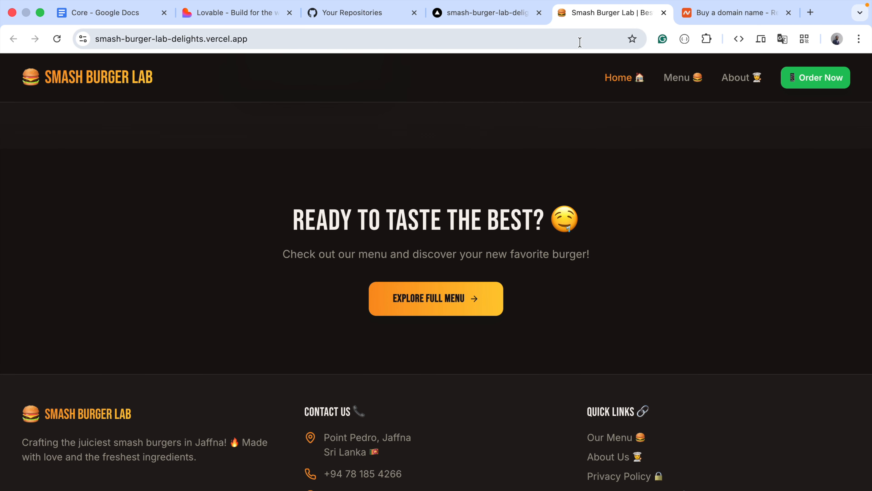
pyautogui.scroll(15, 549, 206)
pyautogui.scroll(7, 544, 207)
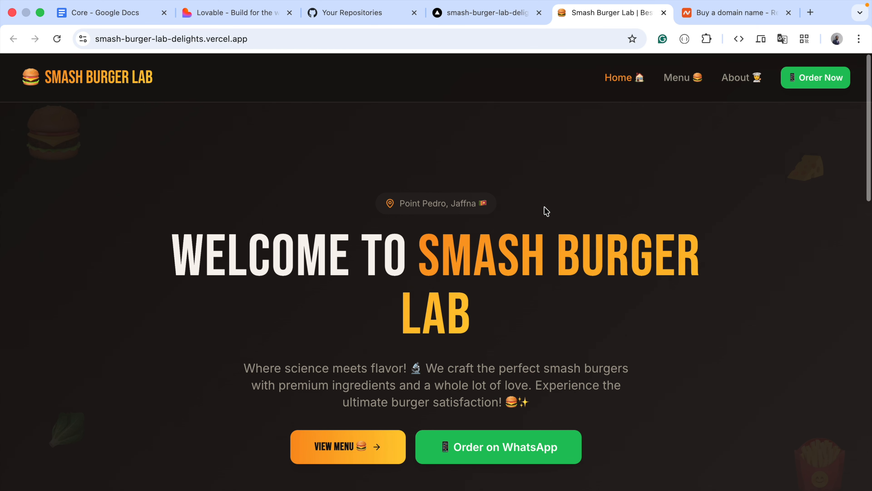
pyautogui.click(487, 19)
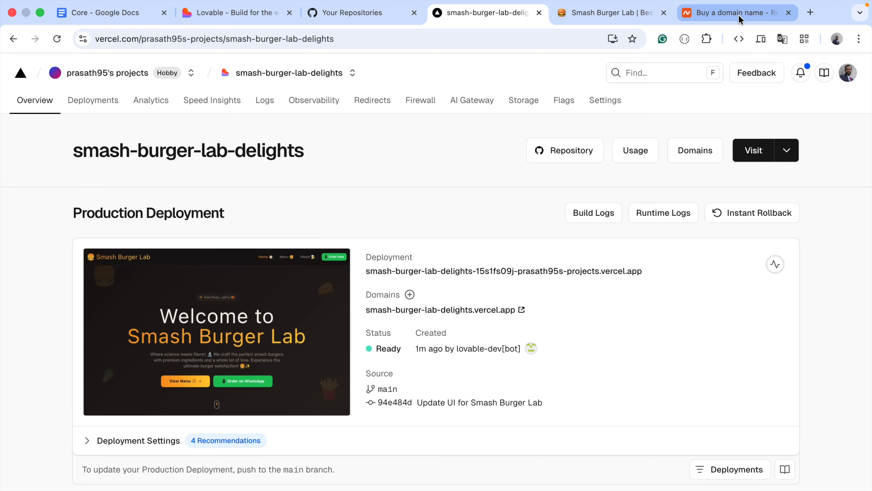
# Switch to Namecheap and search for the domain smashburgerlab.com
pyautogui.click(740, 15)
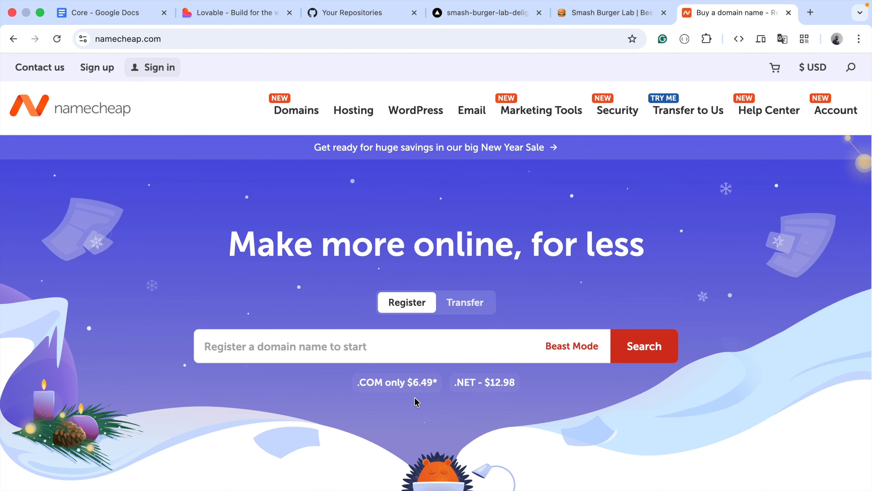
pyautogui.click(401, 346)
pyautogui.write('smashburger')
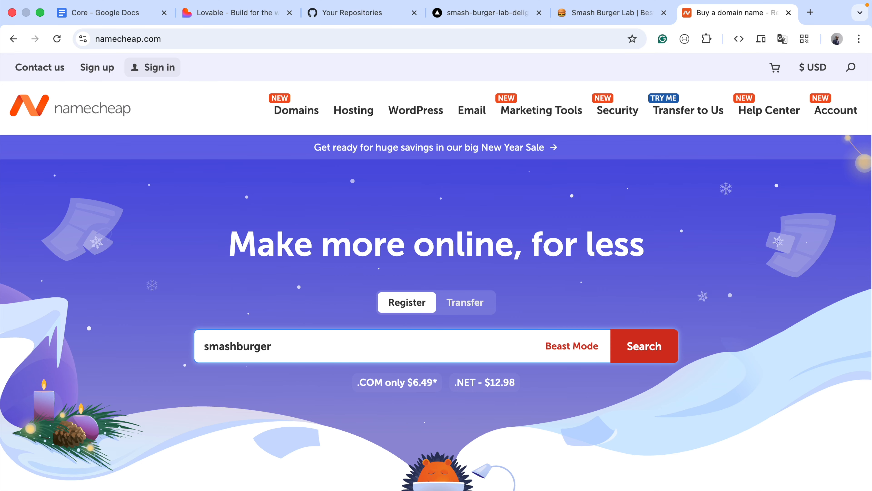
pyautogui.write('lab')
pyautogui.write('.com')
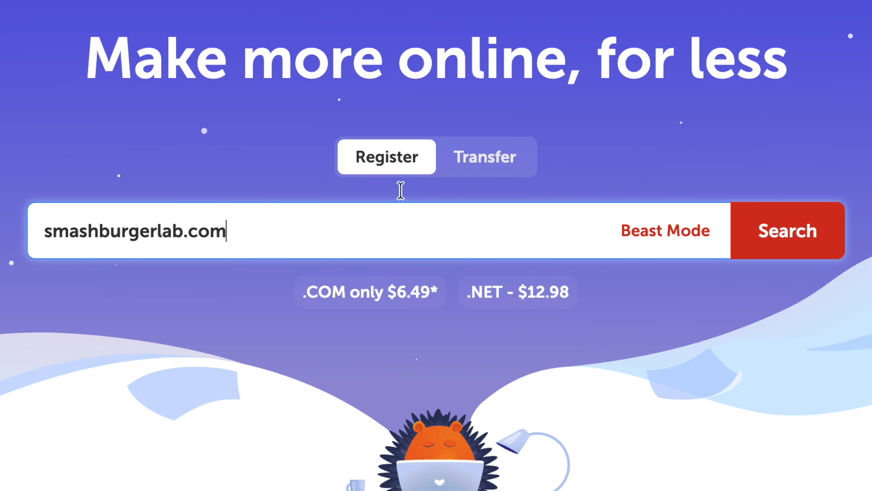
pyautogui.click(822, 241)
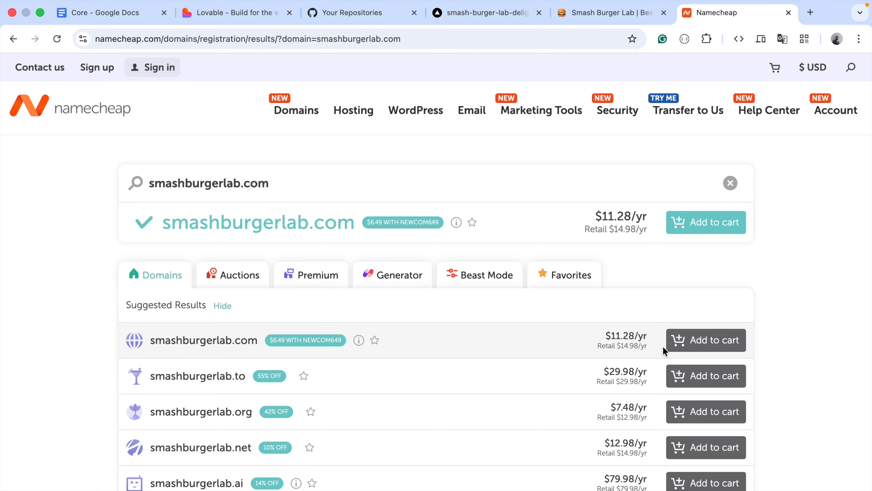
# Search for the domain smashburger.com instead and examine its availability and the prices of the alternatives
pyautogui.click(220, 182)
pyautogui.moveTo(237, 182); pyautogui.dragTo(137, 183)
pyautogui.write('burger')
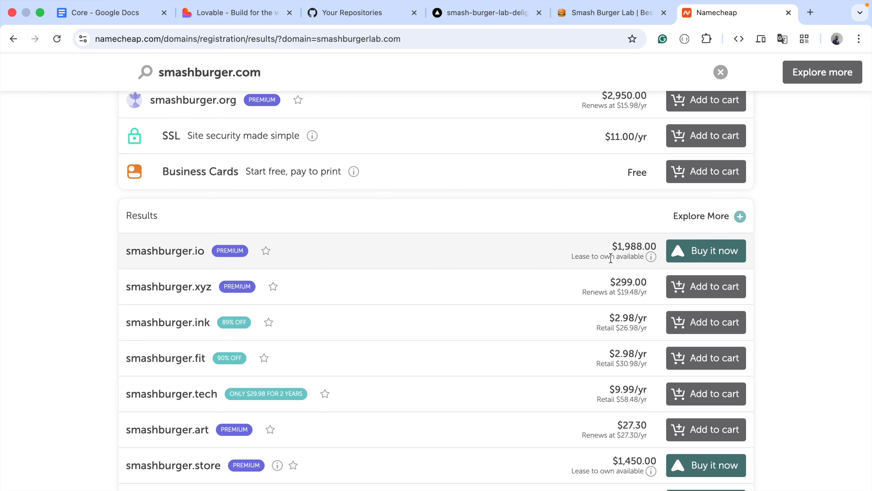
pyautogui.scroll(8, 610, 259)
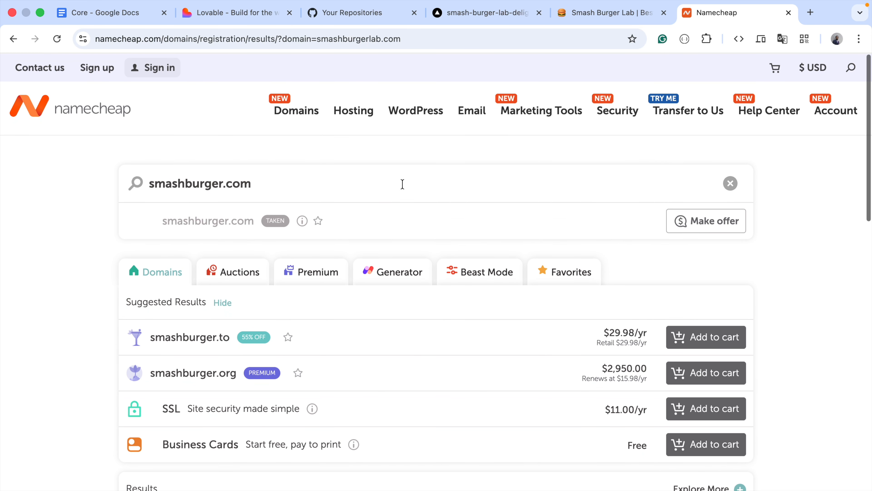
# Undo the edit in the domain search so it looks for smashburgerlab.com again
pyautogui.click(266, 175)
pyautogui.press('super+z')
pyautogui.press('super+z')
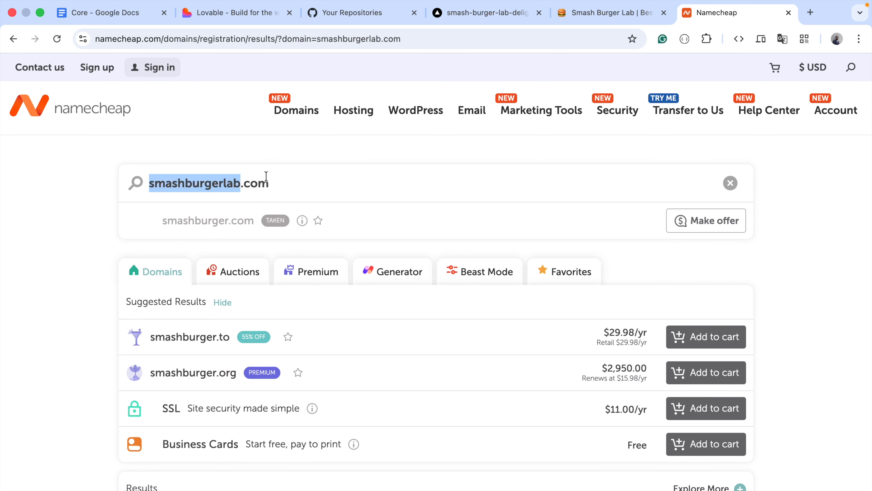
pyautogui.click(302, 179)
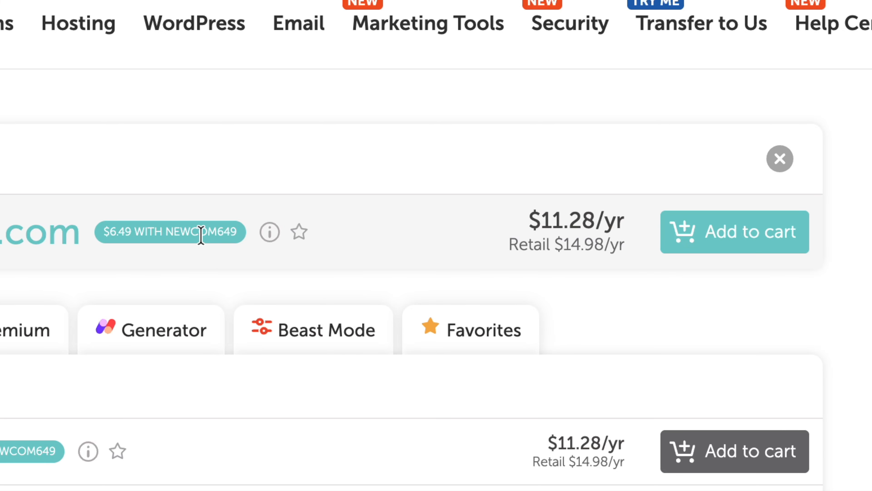
# Check the NEWCOM649 offer beside smashburgerlab.com, add the domain to the cart, and proceed to checkout
pyautogui.moveTo(165, 232); pyautogui.dragTo(259, 239)
pyautogui.click(256, 168)
pyautogui.click(730, 240)
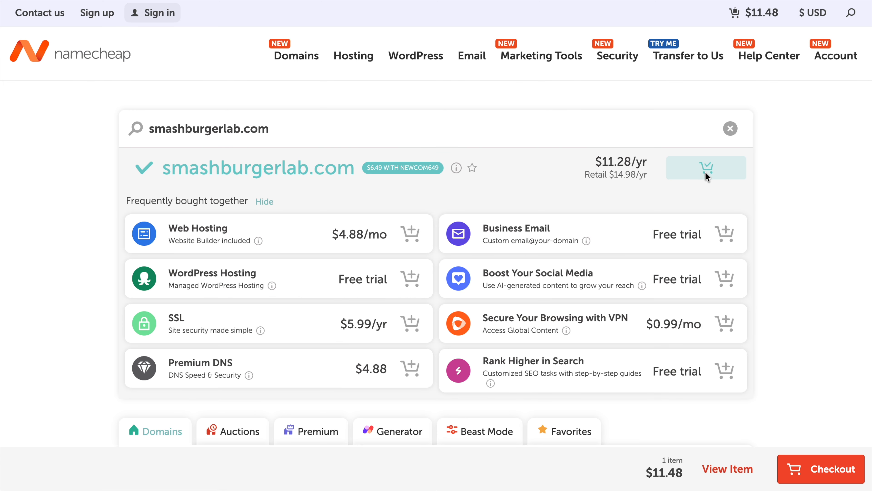
pyautogui.click(827, 473)
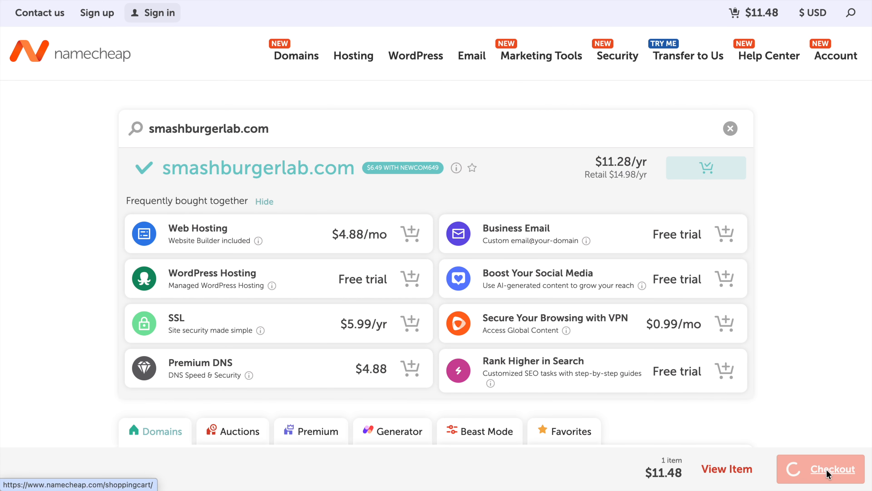
# Find Namecheap promo codes on CouponFollow, copy COUPONFCNC from the "Up to 80% off Domains" offer, and return to Namecheap
pyautogui.scroll(-7, 760, 283)
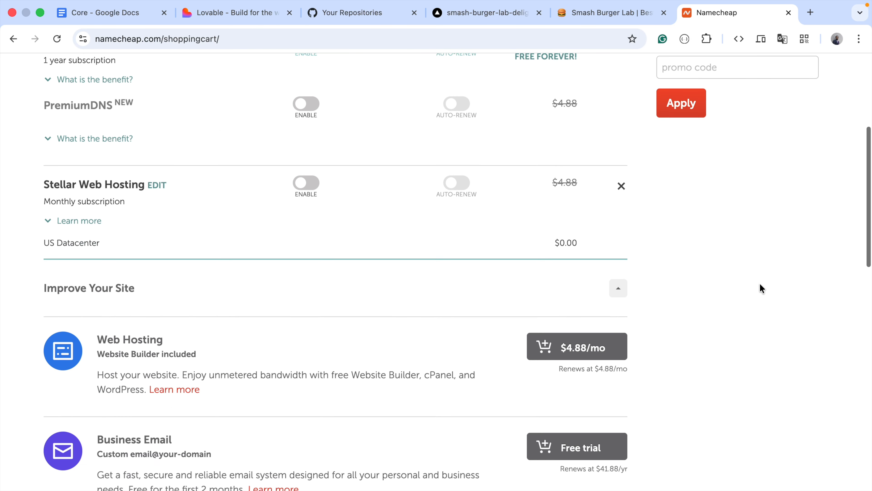
pyautogui.scroll(-20, 760, 284)
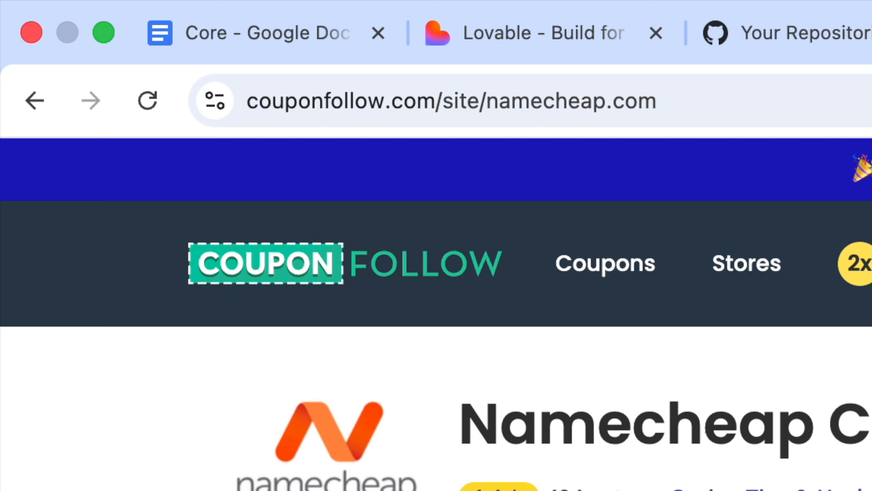
pyautogui.scroll(-4, 436, 309)
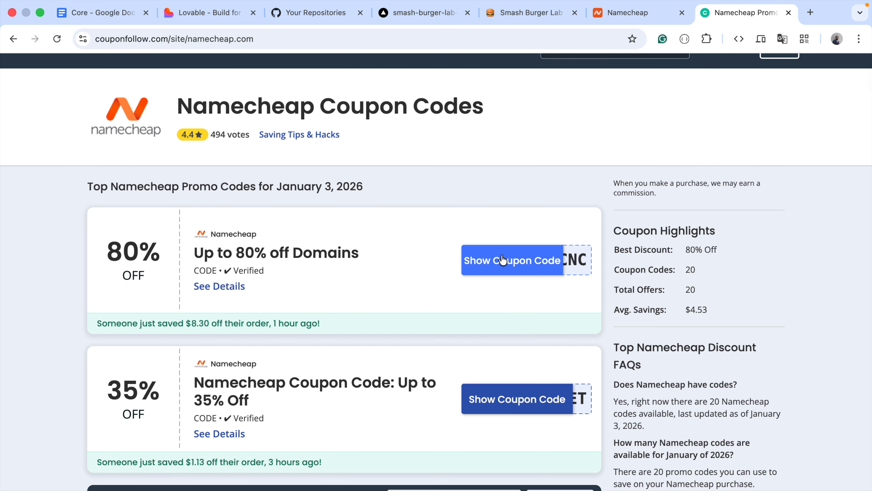
pyautogui.click(503, 260)
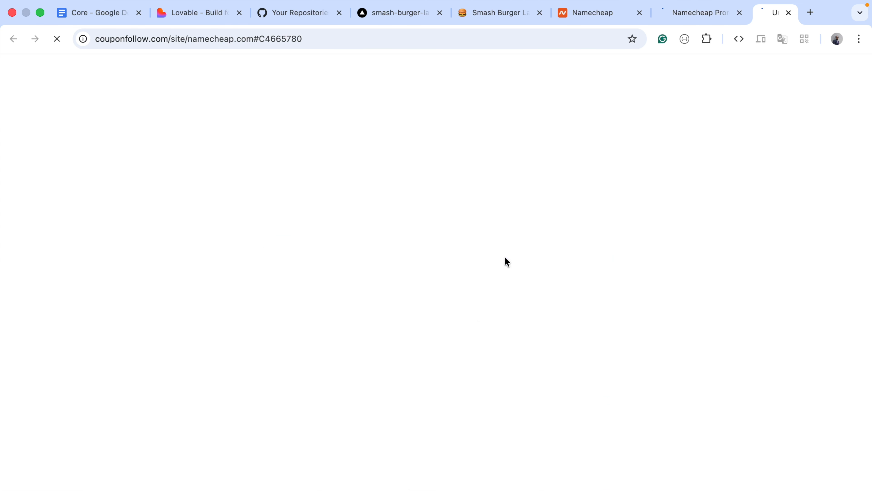
pyautogui.click(547, 211)
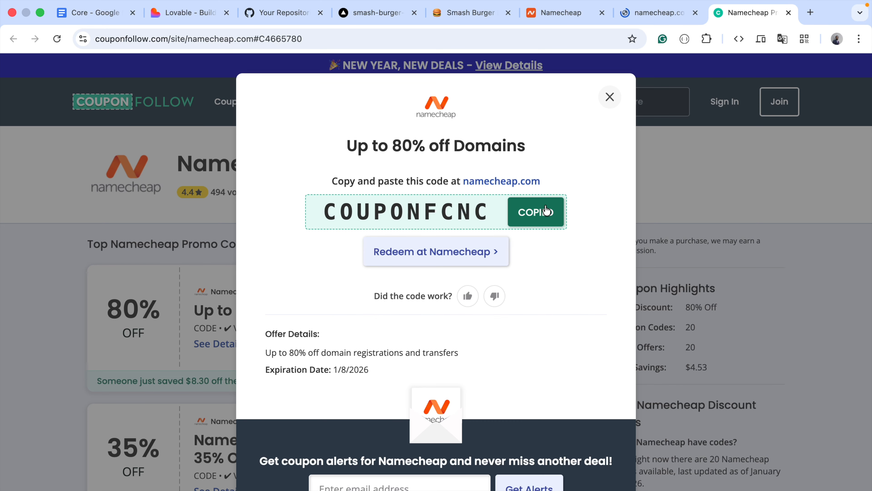
pyautogui.click(635, 14)
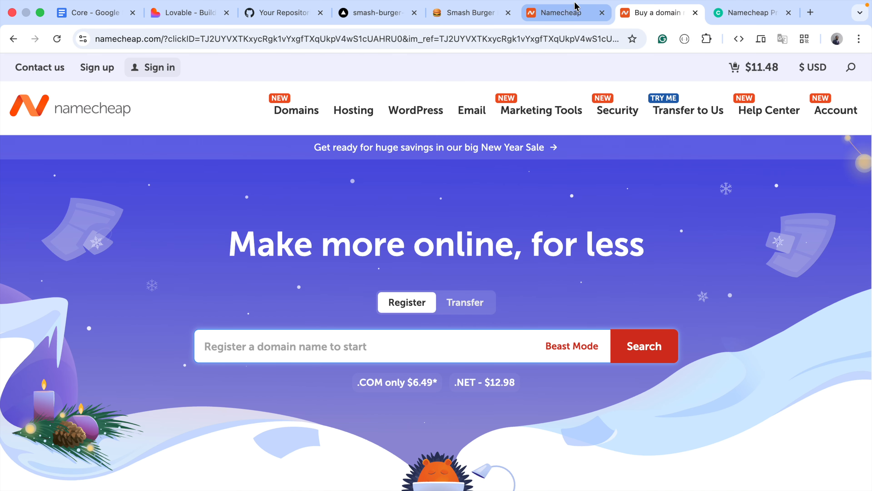
# Try the promo code COUPONFCNC on the smashburgerlab.com cart and remove it again
pyautogui.click(567, 18)
pyautogui.click(725, 310)
pyautogui.press('super+v')
pyautogui.click(692, 350)
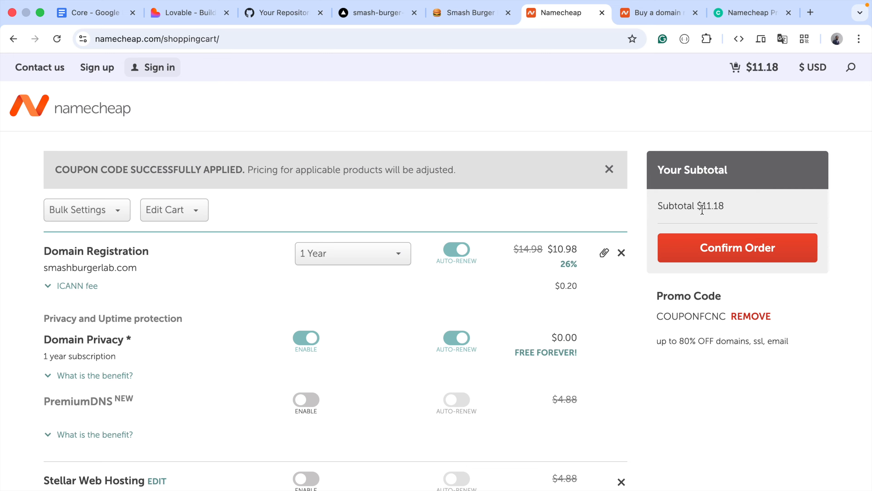
pyautogui.click(758, 316)
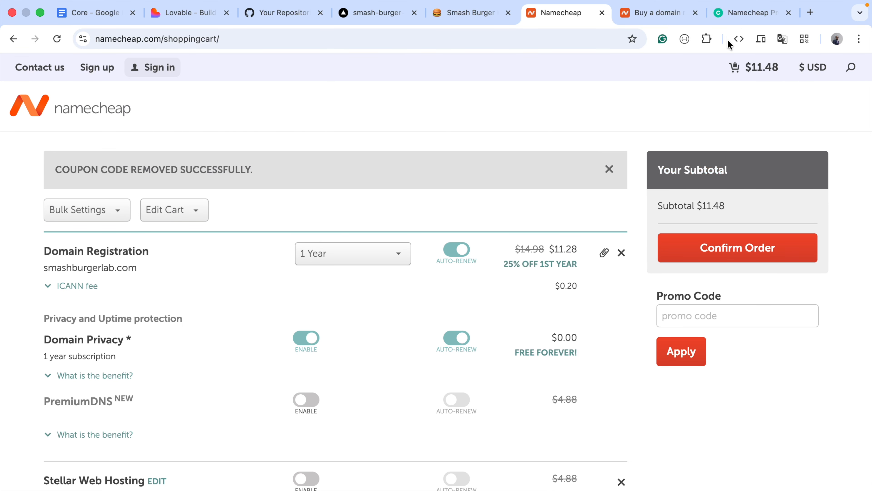
# Copy the code SECRET from CouponFollow's "Up to 35% Off" offer and try it on the Namecheap cart
pyautogui.click(742, 13)
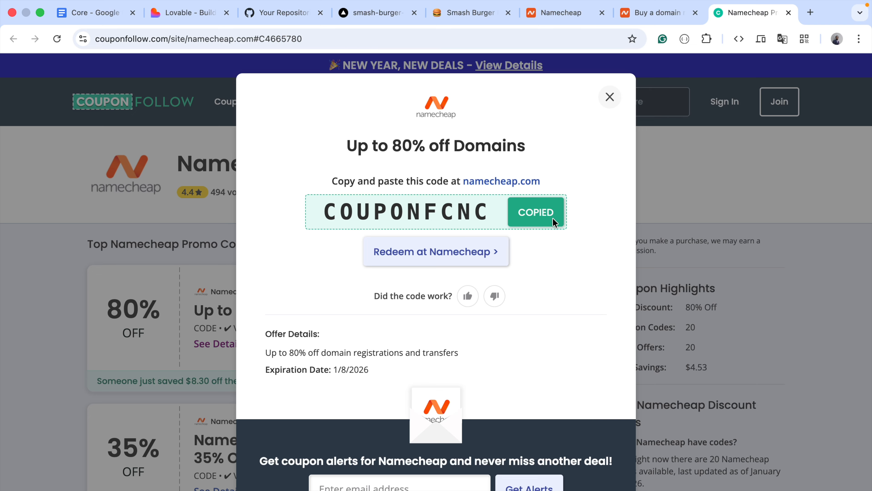
pyautogui.click(609, 97)
pyautogui.scroll(-5, 415, 360)
pyautogui.scroll(-2, 418, 360)
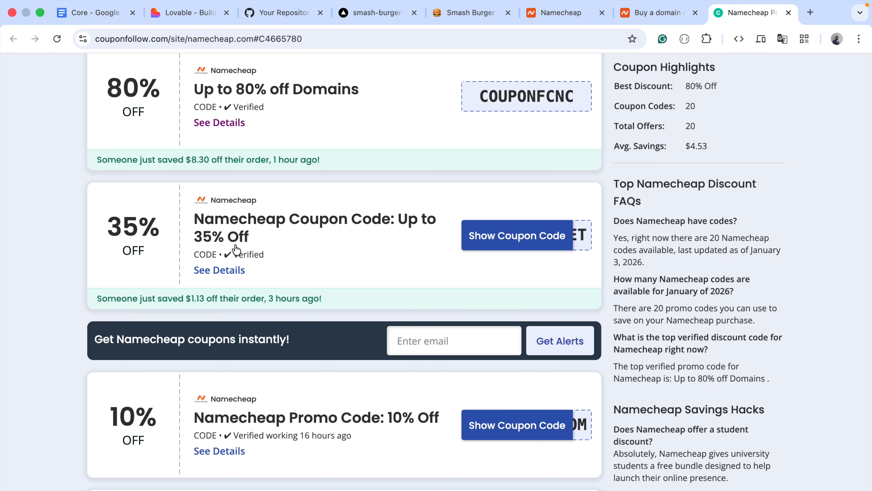
pyautogui.click(511, 237)
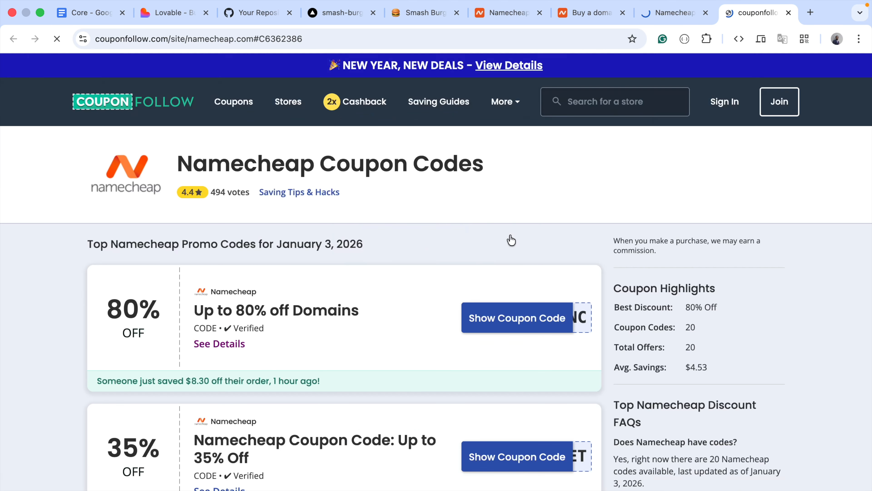
pyautogui.click(511, 245)
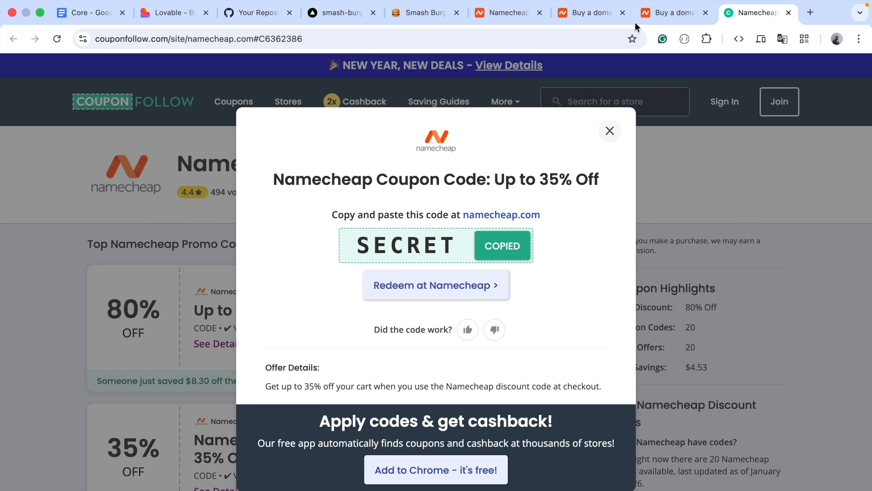
pyautogui.click(662, 16)
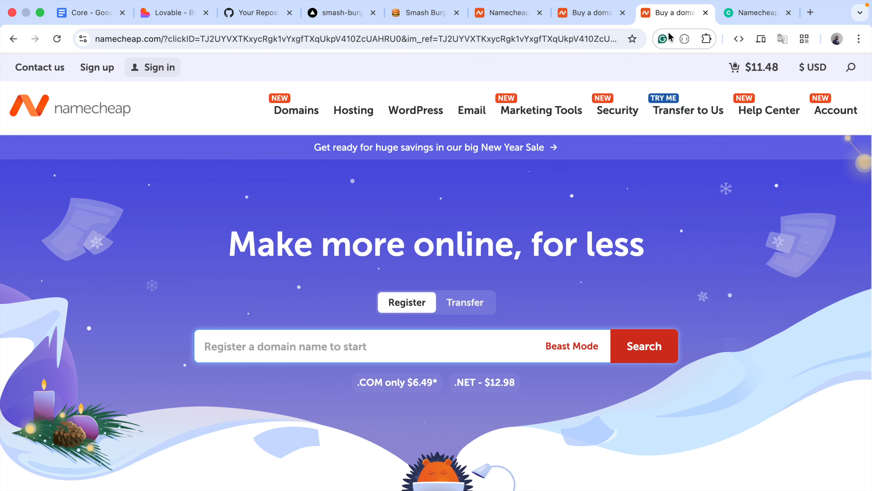
pyautogui.click(682, 355)
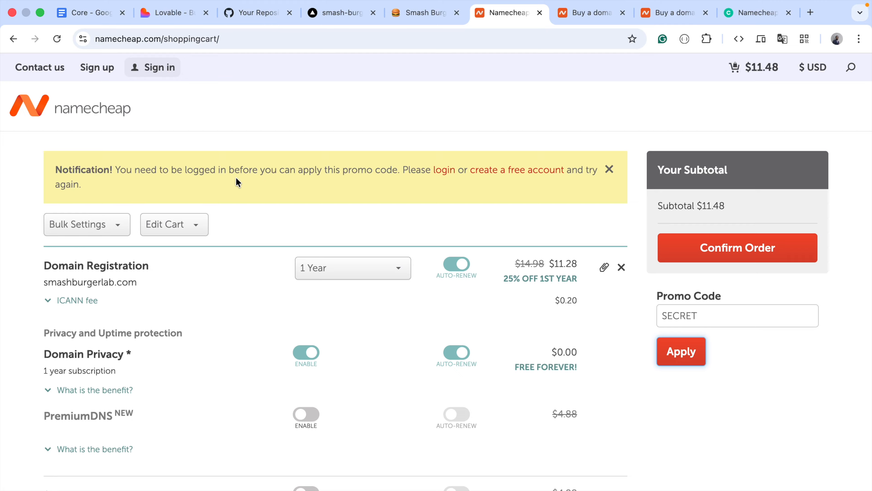
# Log in to the Namecheap account and apply the promo code CELEBRATE26 to the cart
pyautogui.click(446, 171)
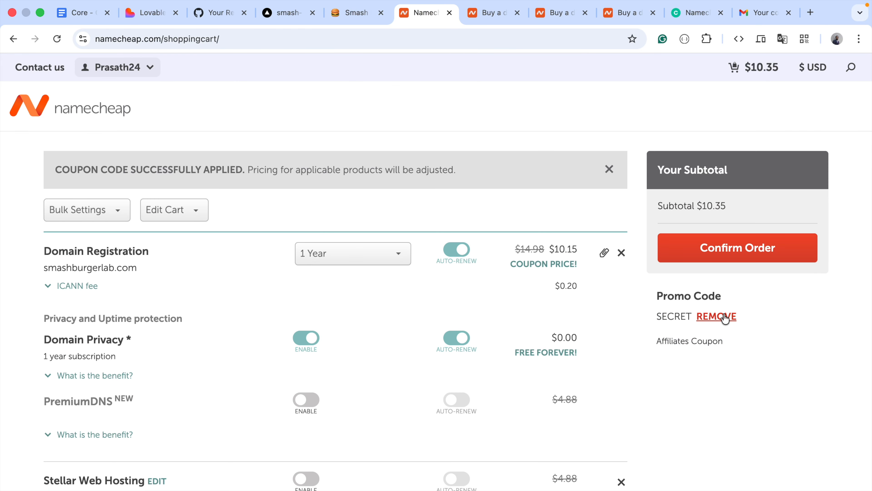
pyautogui.click(726, 317)
pyautogui.click(724, 321)
pyautogui.press('super+v')
pyautogui.click(691, 350)
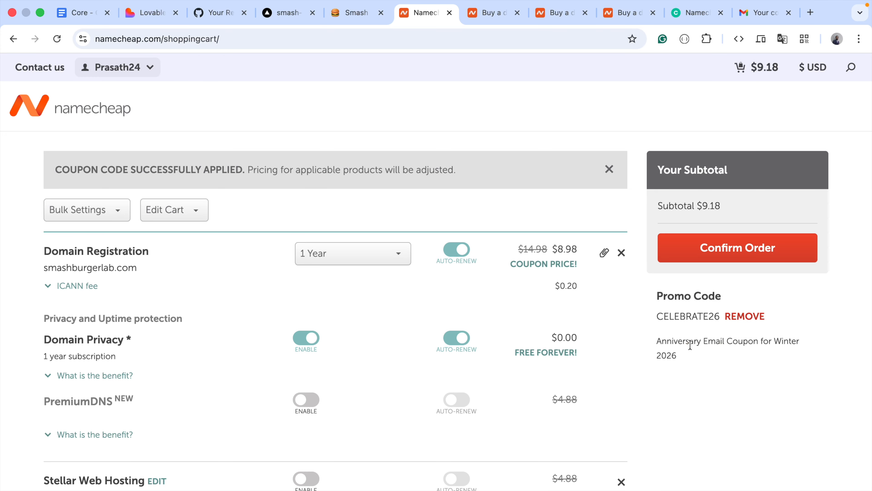
# Confirm the smashburgerlab.com order, continue with the existing billing settings, and pay for it
pyautogui.click(793, 252)
pyautogui.scroll(-15, 436, 272)
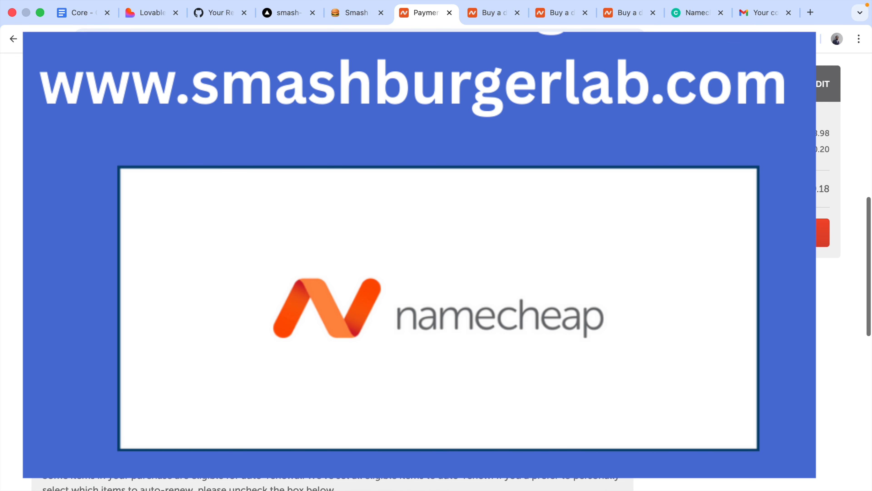
pyautogui.scroll(4, 579, 419)
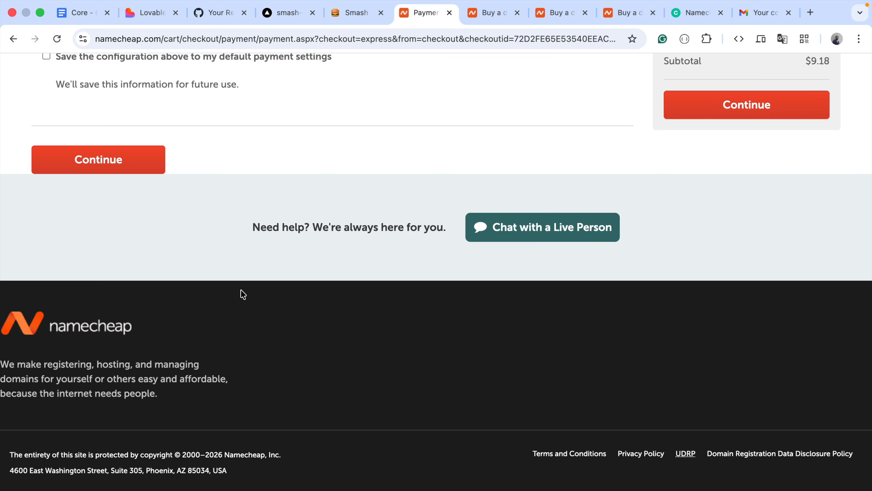
pyautogui.click(137, 161)
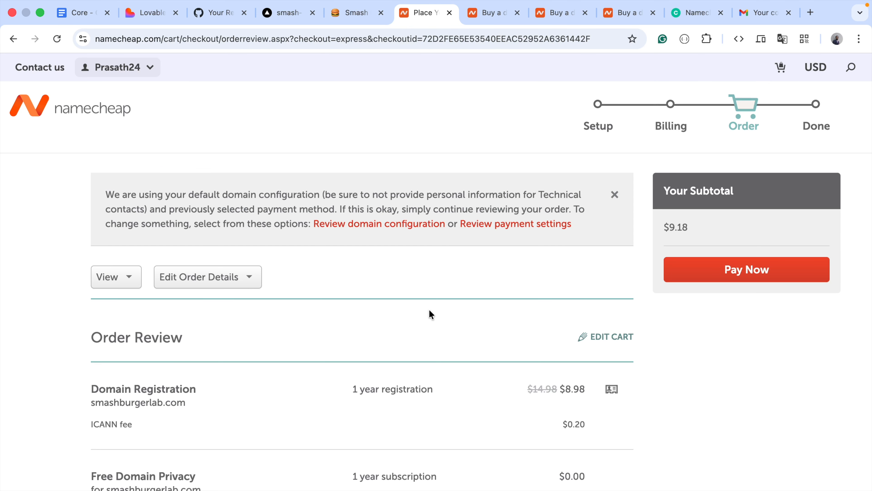
pyautogui.click(748, 271)
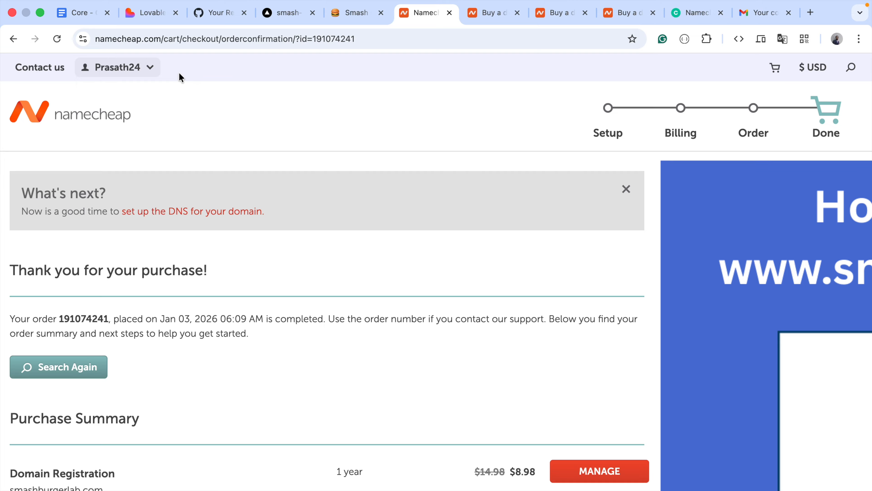
# Open the Namecheap account dashboard and compare the smashburgerlab.com entry with the deployed site's vercel.app address
pyautogui.moveTo(150, 69)
pyautogui.click(127, 193)
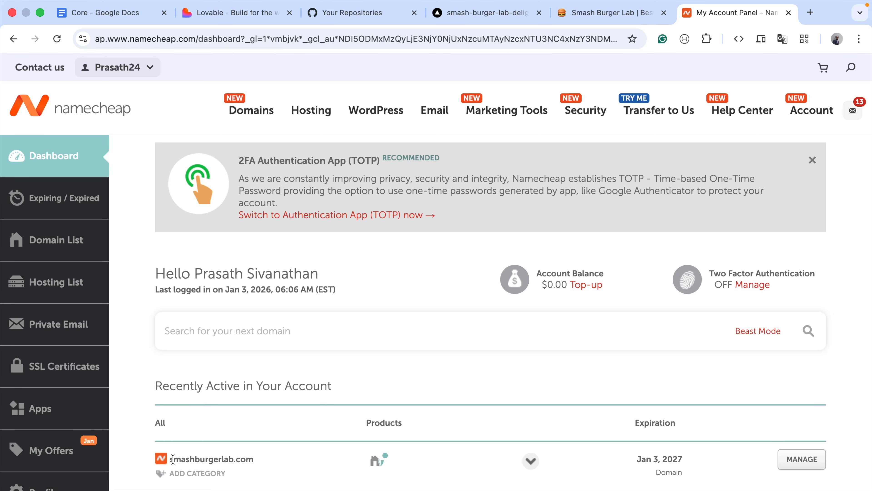
pyautogui.moveTo(168, 461); pyautogui.dragTo(261, 458)
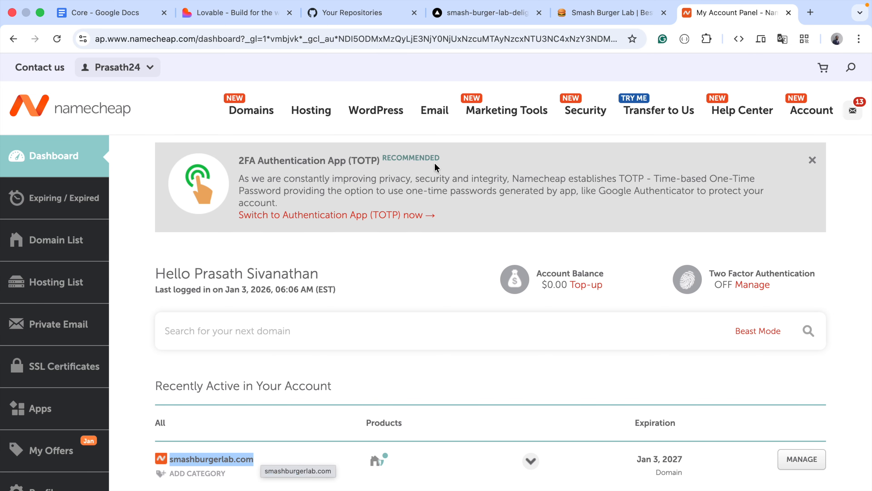
pyautogui.click(504, 12)
pyautogui.click(579, 17)
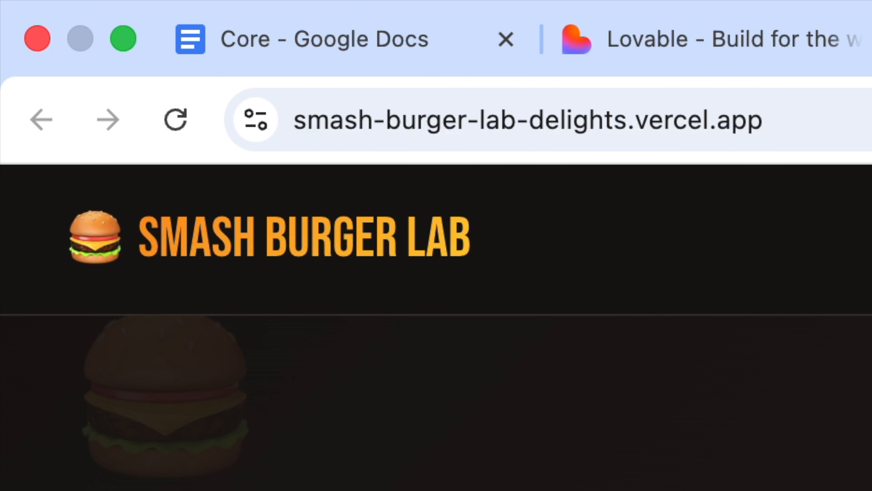
pyautogui.click(736, 12)
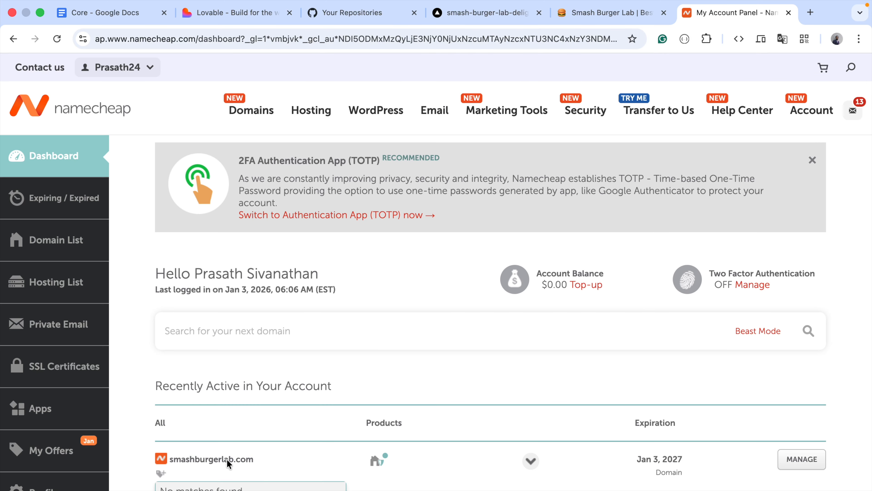
pyautogui.click(227, 462)
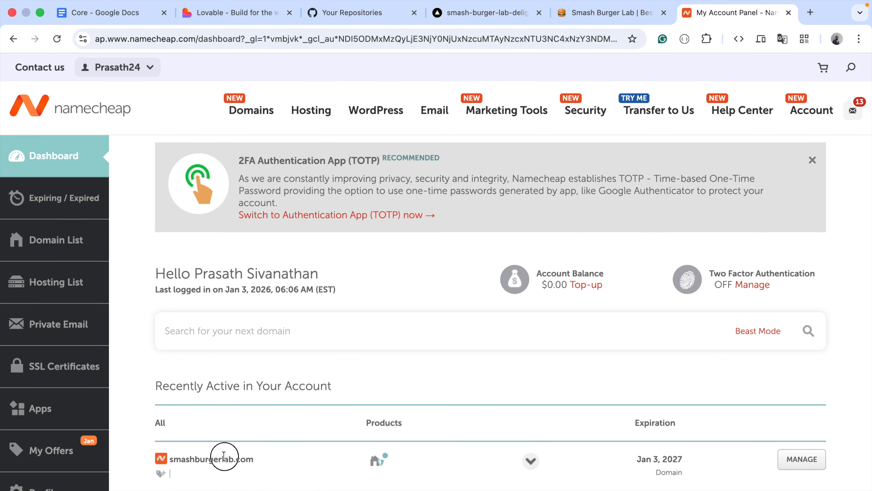
# Open the management page of smashburgerlab.com and choose Custom DNS for its nameservers
pyautogui.click(802, 460)
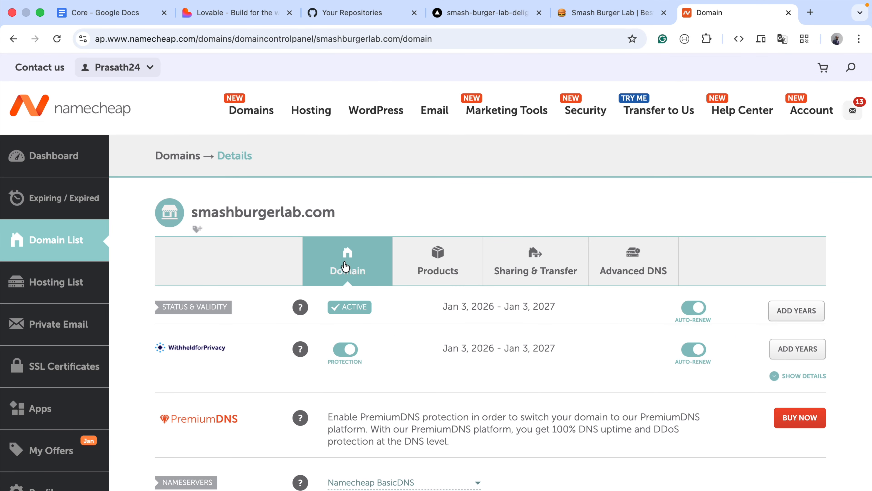
pyautogui.scroll(-3, 458, 338)
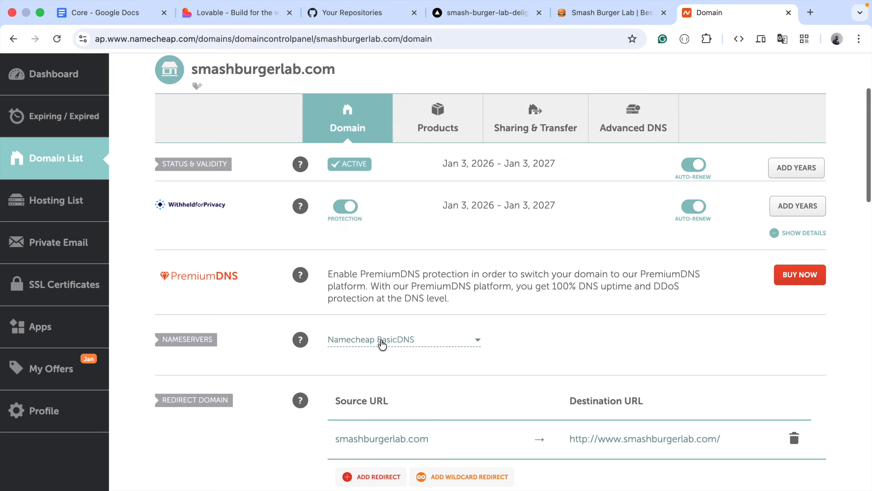
pyautogui.click(452, 340)
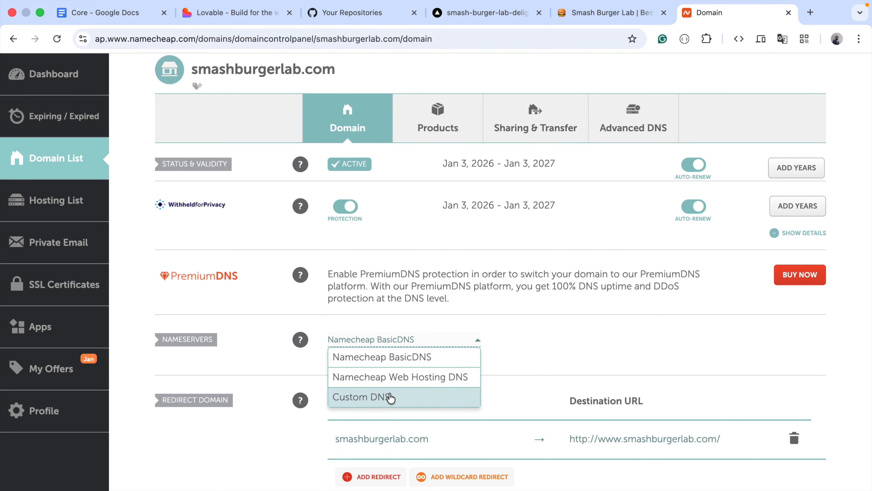
pyautogui.click(388, 397)
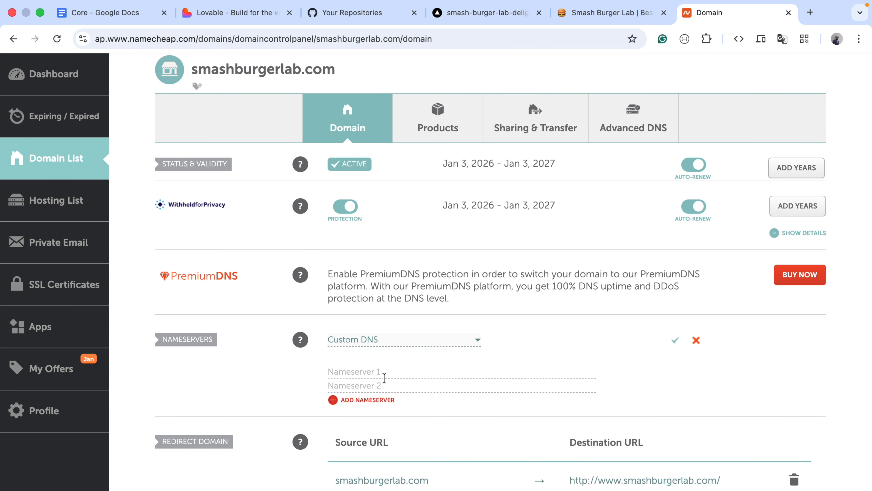
# Switch to Vercel and add the domain smashburgerlap.com to the smash-burger-lab-delights project, connected to Production
pyautogui.click(495, 15)
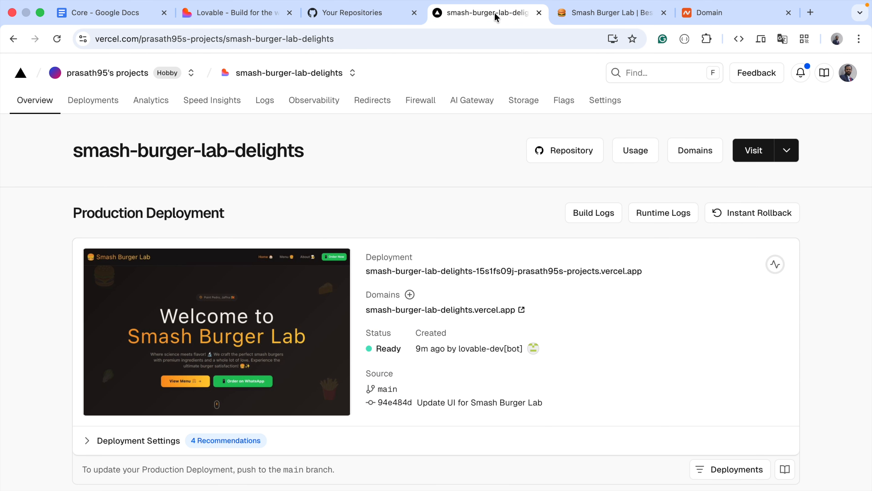
pyautogui.click(606, 107)
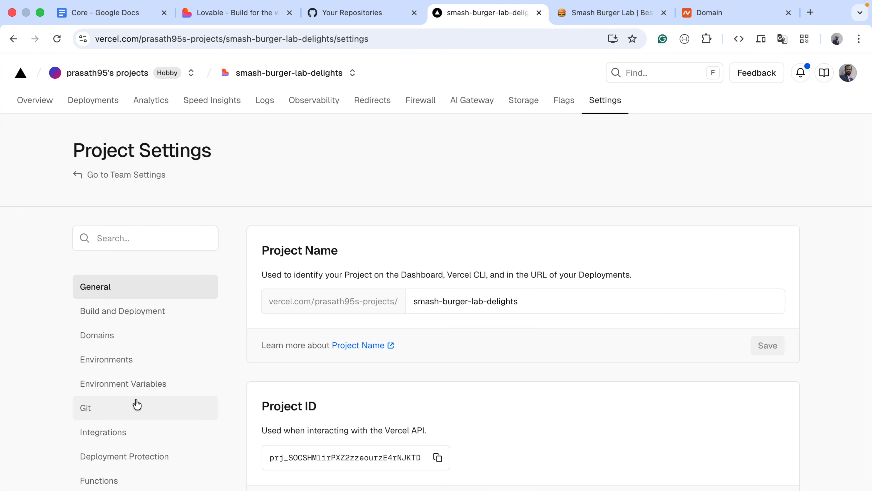
pyautogui.click(132, 333)
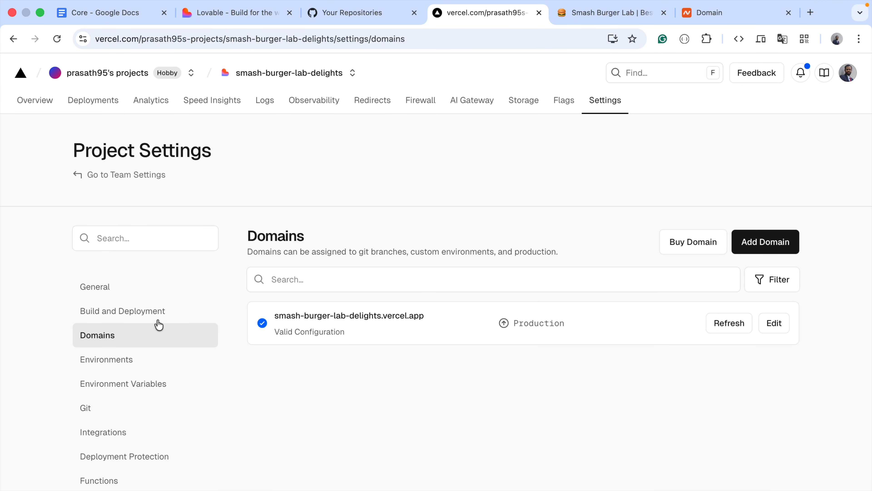
pyautogui.click(755, 245)
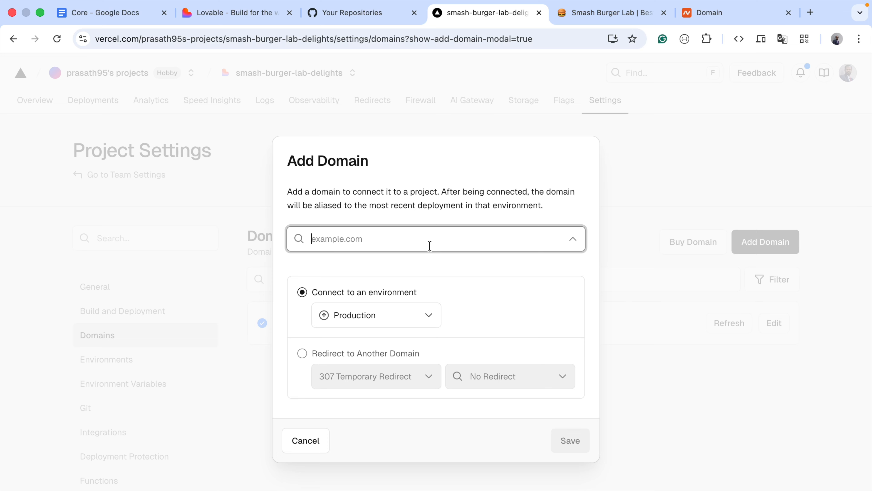
pyautogui.write('smash')
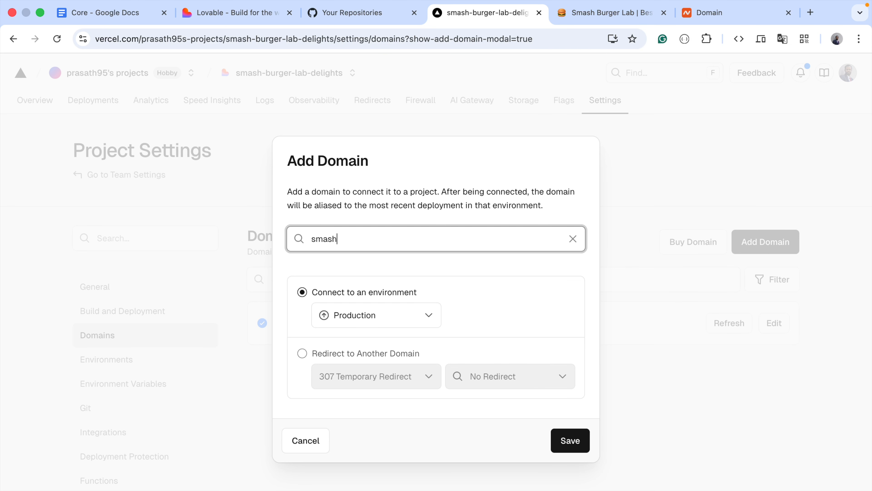
pyautogui.write('burgerlap.com')
pyautogui.press('Return')
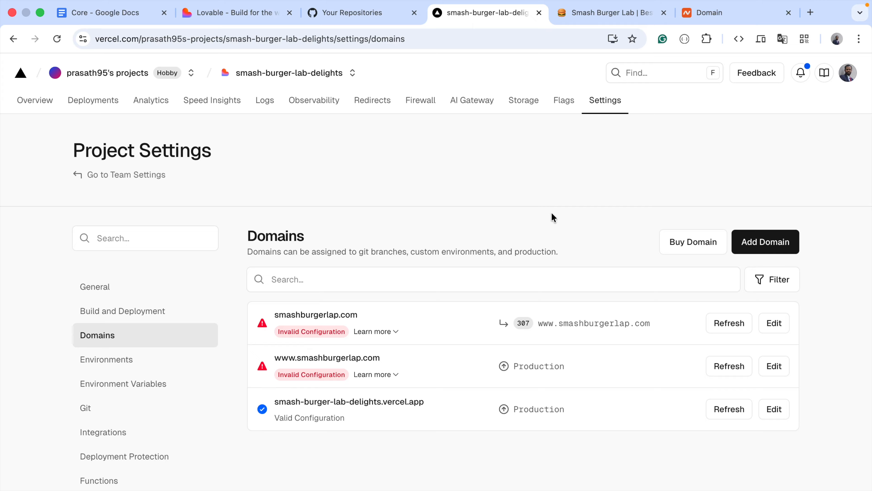
# Show the Vercel DNS nameservers for smashburgerlap.com, copy ns1.vercel-dns.com, and enter it as Nameserver 1 in Namecheap
pyautogui.click(394, 334)
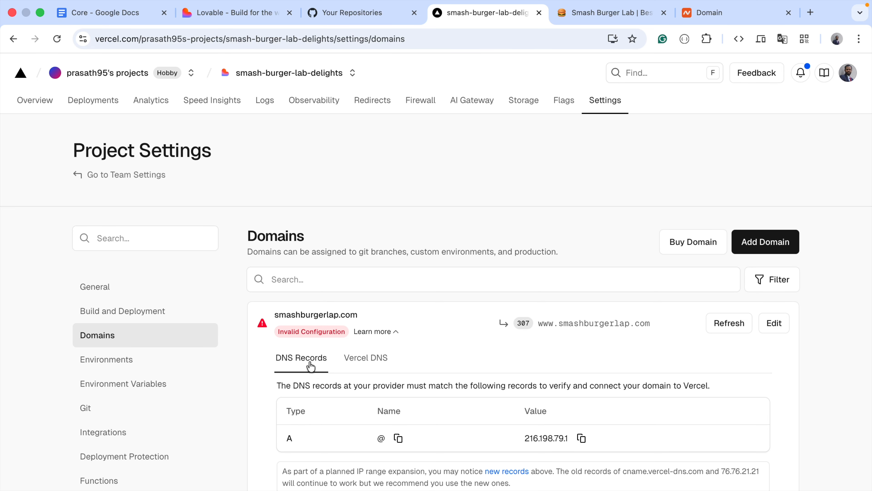
pyautogui.click(368, 359)
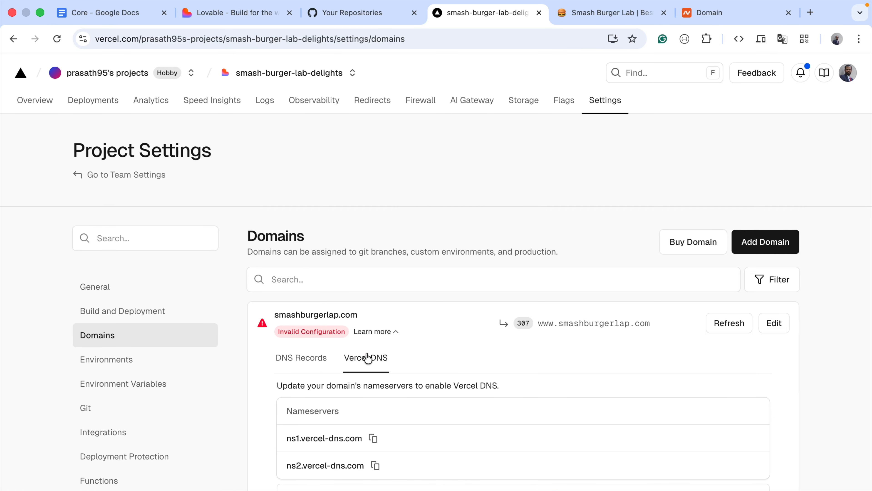
pyautogui.scroll(-2, 380, 427)
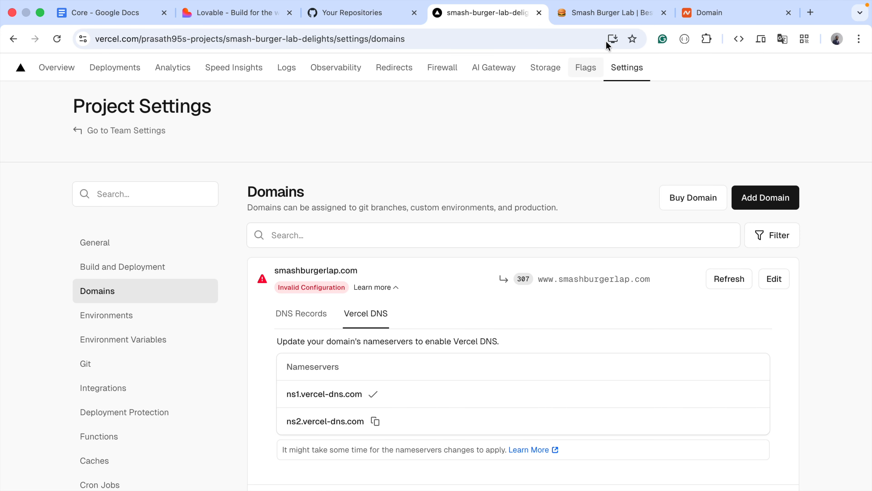
pyautogui.click(713, 15)
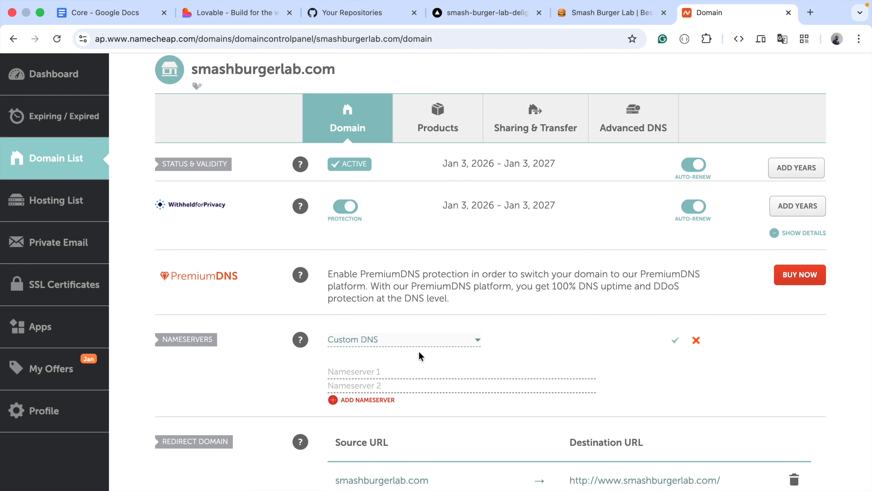
pyautogui.press('super+v')
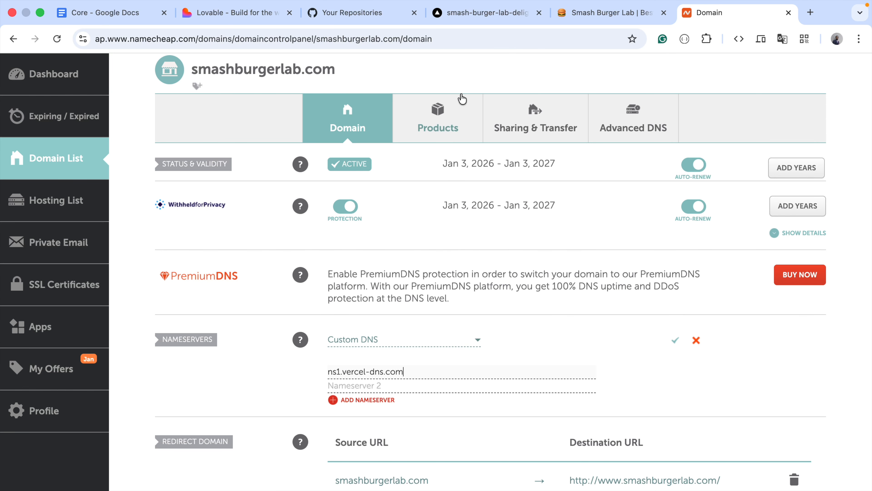
# Copy ns2.vercel-dns.com from Vercel's nameserver list, enter it as Nameserver 2 in Namecheap, and save the custom DNS settings
pyautogui.click(468, 16)
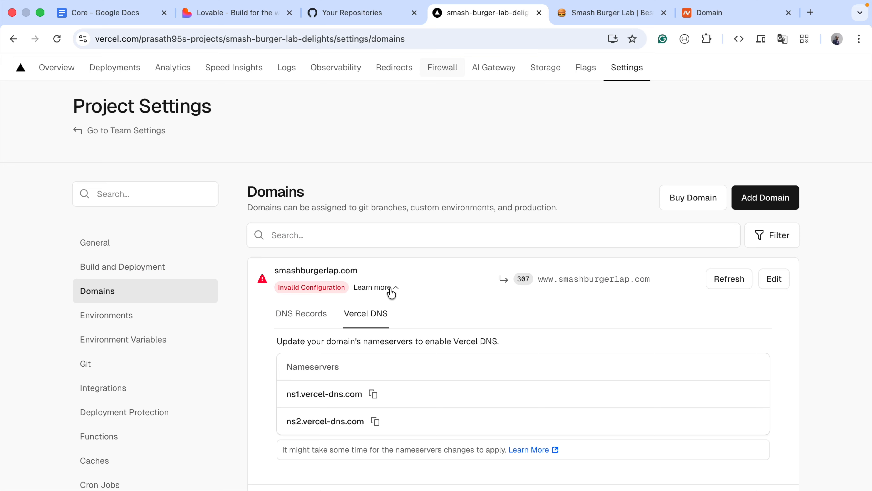
pyautogui.click(376, 421)
pyautogui.click(722, 14)
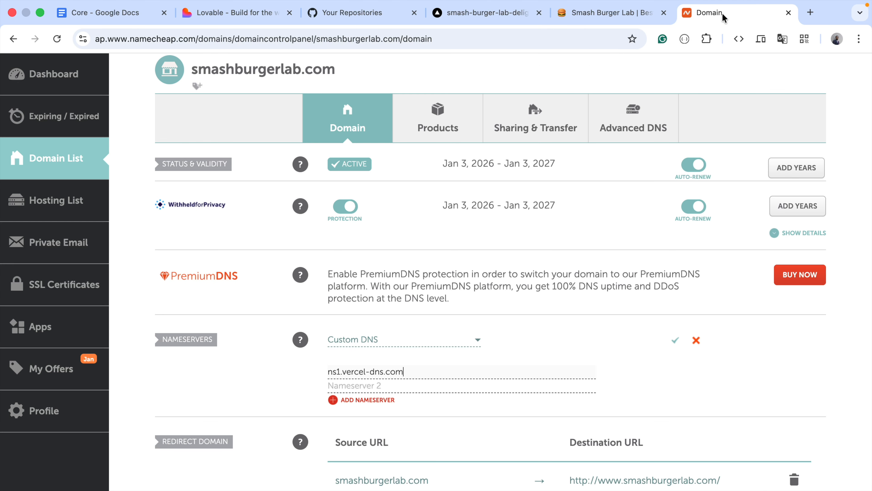
pyautogui.click(409, 385)
pyautogui.press('super+v')
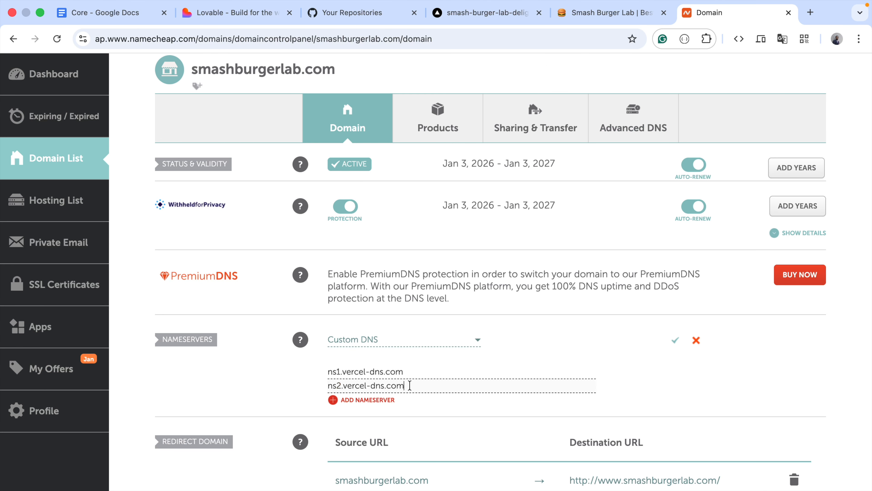
pyautogui.click(675, 342)
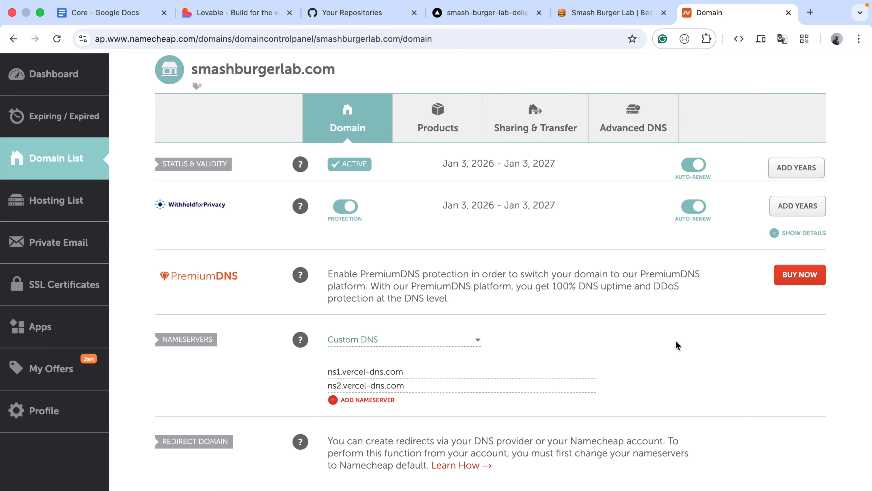
# Check the project's domain configuration in Vercel, copy the domain name from Namecheap, and open smashburgerlab.com in a new browser tab
pyautogui.click(485, 13)
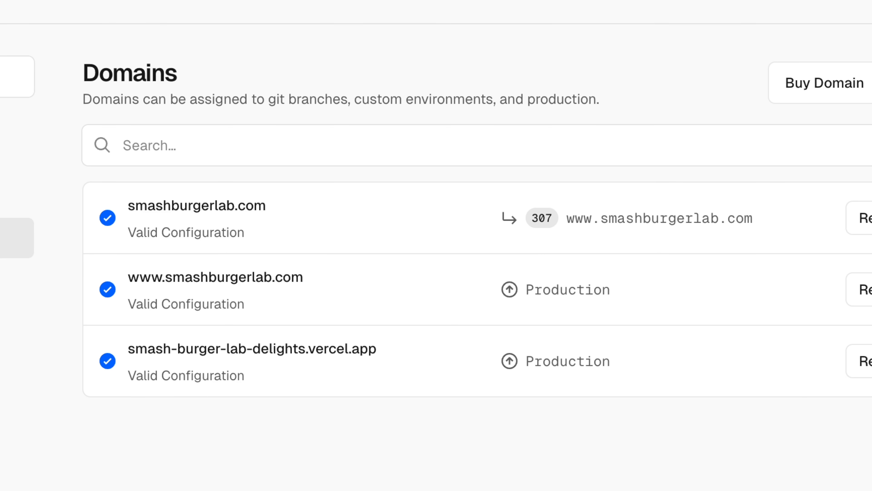
pyautogui.click(737, 16)
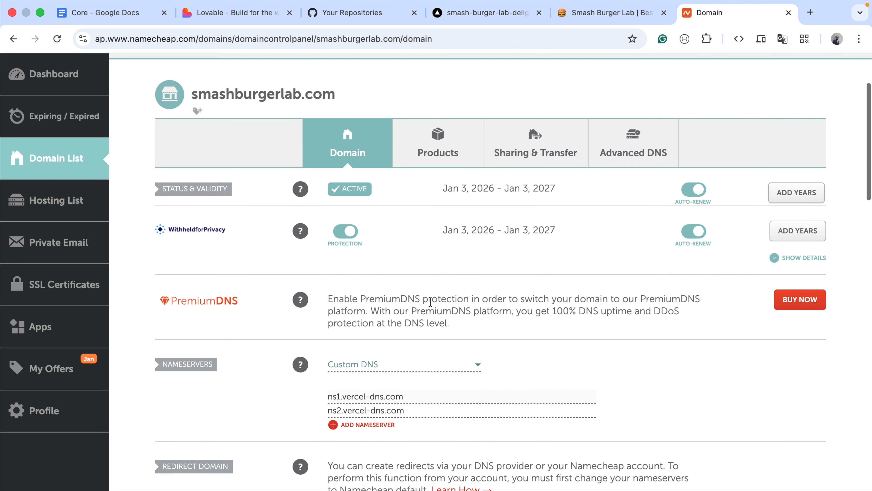
pyautogui.scroll(4, 430, 302)
pyautogui.tripleClick(224, 199)
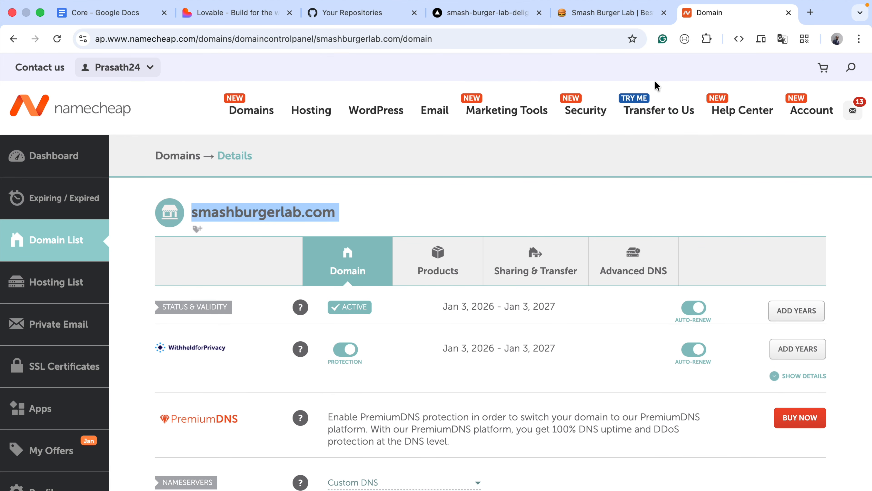
pyautogui.click(810, 13)
pyautogui.press('super+v')
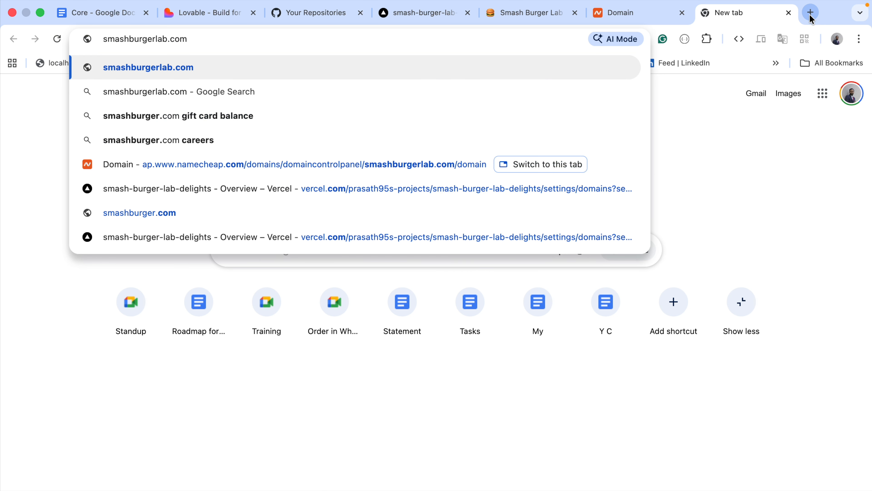
pyautogui.press('Return')
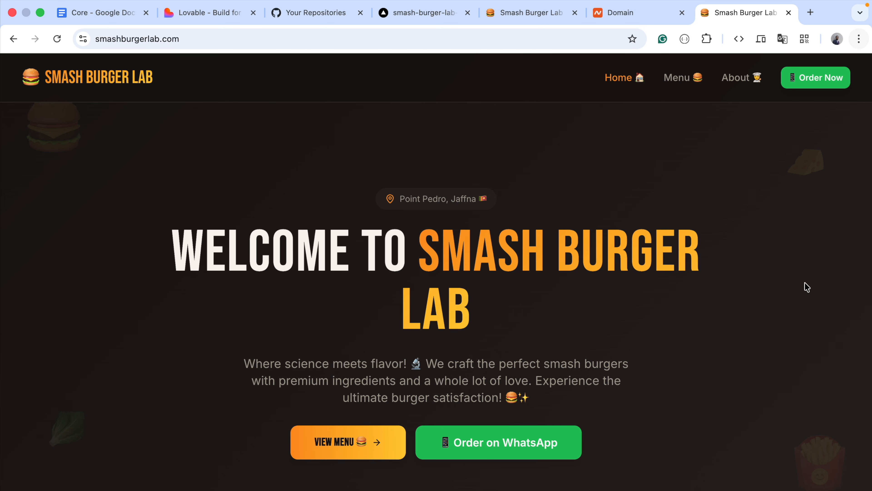
# Review the live smashburgerlab.com home page, including its feature cards, WhatsApp ordering section and web address
pyautogui.scroll(-15, 740, 297)
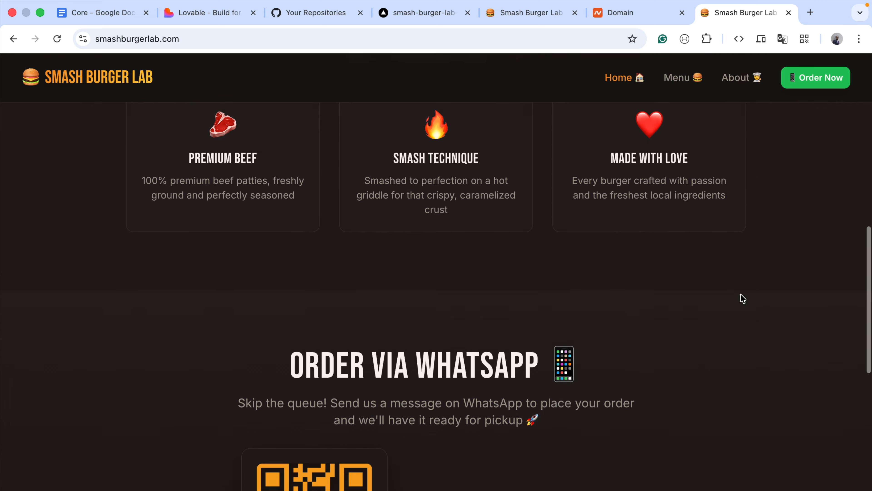
pyautogui.scroll(-5, 582, 161)
pyautogui.scroll(20, 554, 183)
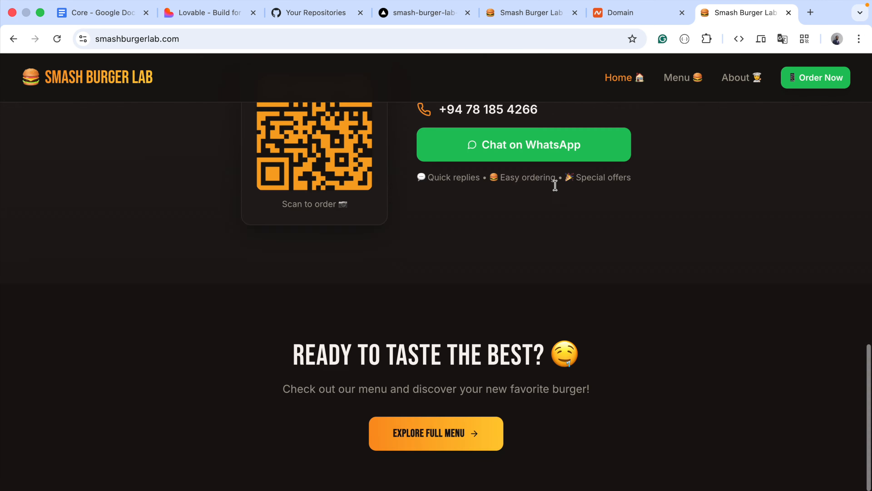
pyautogui.click(311, 35)
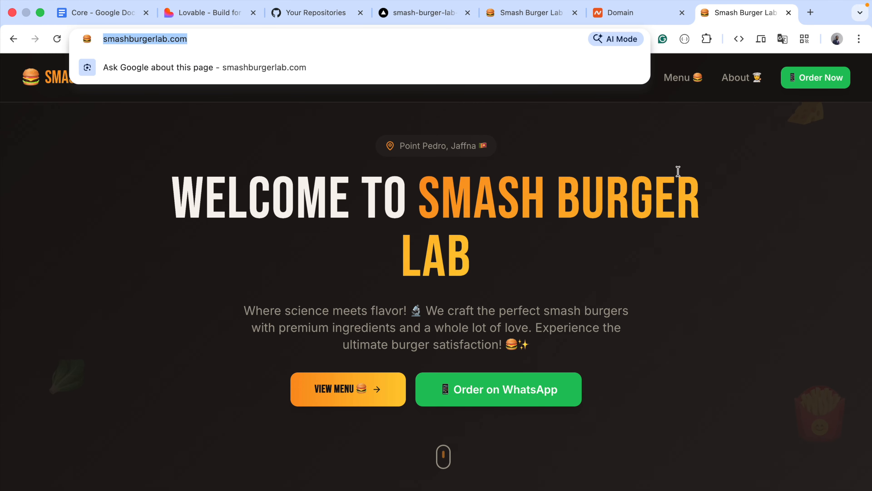
pyautogui.click(754, 235)
pyautogui.scroll(-15, 752, 231)
# Switch to Lovable and review the site preview from the welcome section down to the WhatsApp ordering section
pyautogui.click(199, 18)
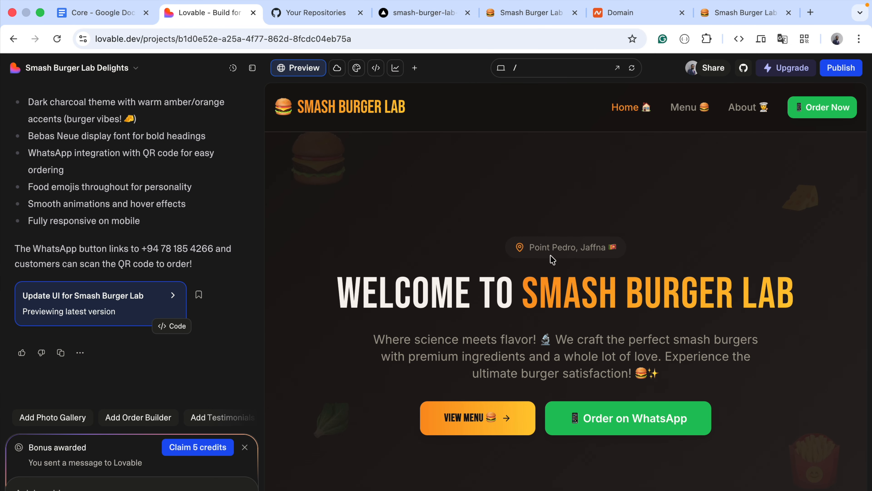
pyautogui.scroll(-8, 549, 347)
pyautogui.scroll(-10, 595, 313)
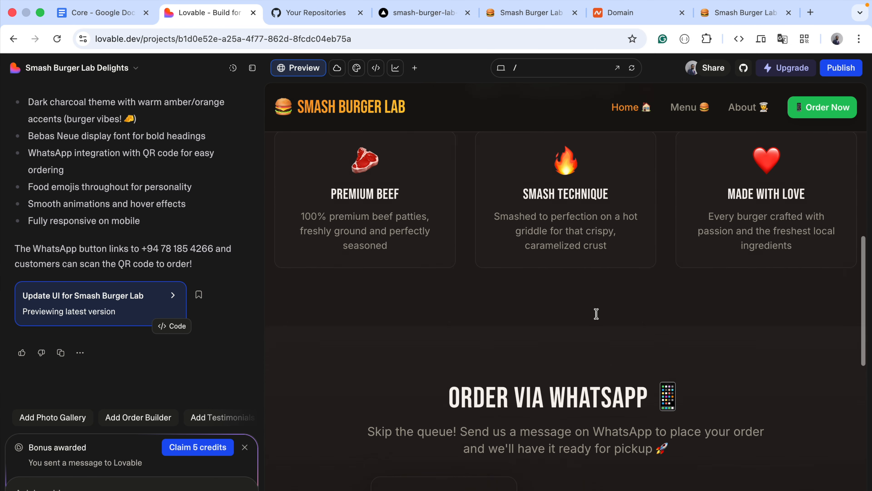
pyautogui.scroll(8, 596, 313)
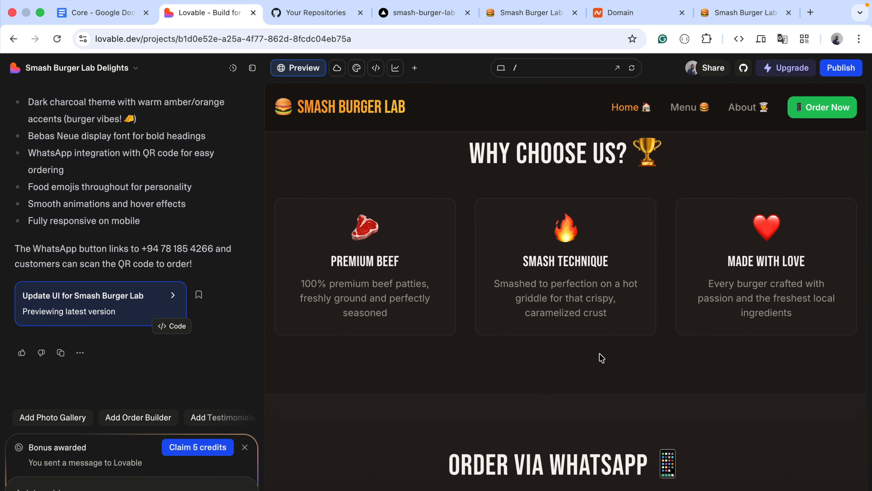
pyautogui.scroll(-8, 600, 356)
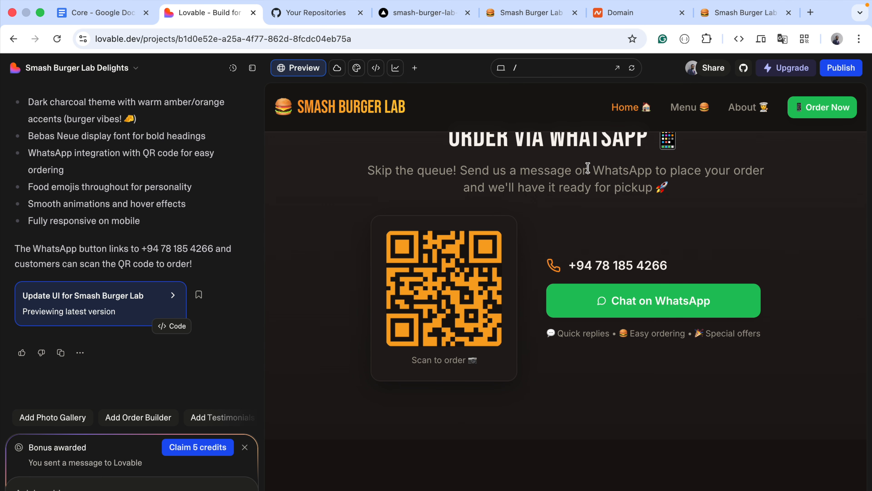
# Review the smash-burger-lab-delights repository on GitHub, the domain list in Vercel, and the live site's address
pyautogui.click(328, 19)
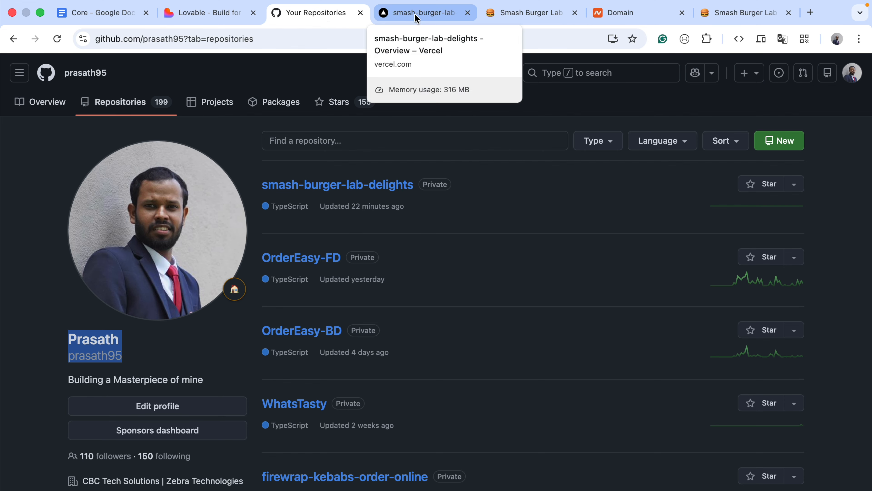
pyautogui.click(392, 16)
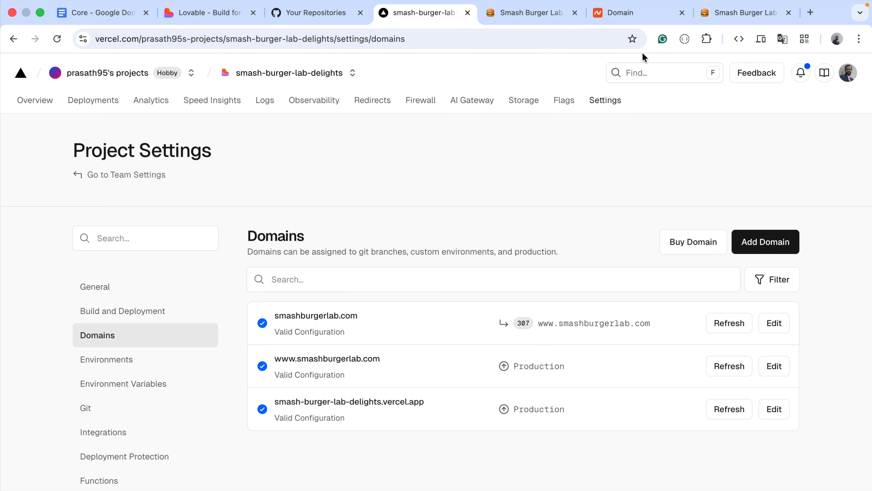
pyautogui.click(707, 19)
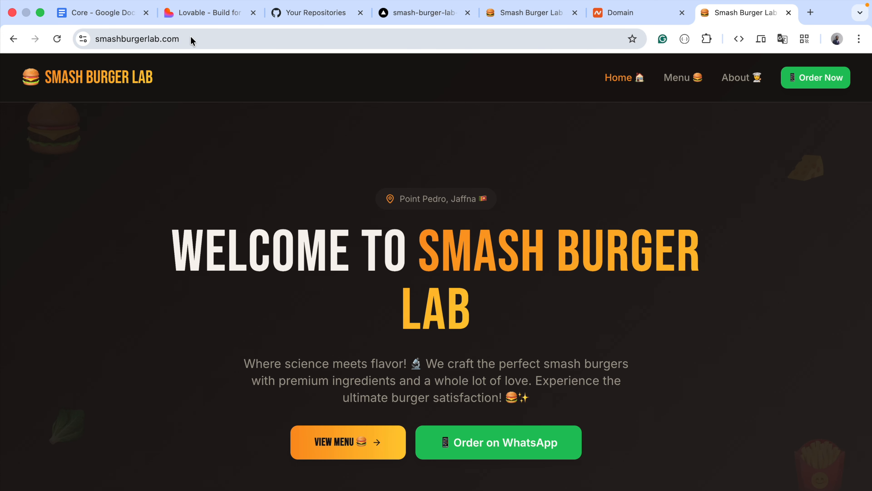
pyautogui.click(218, 47)
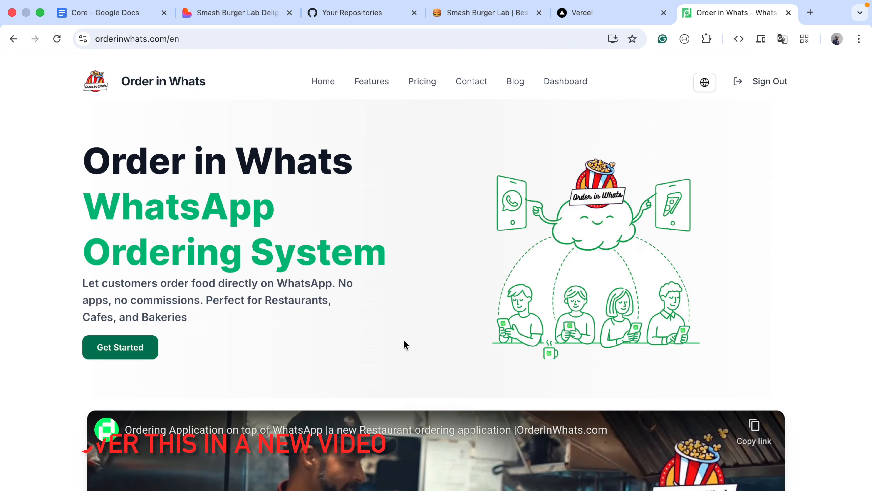
# Look over the Order in Whats home page and its orderinwhats.com address
pyautogui.click(334, 36)
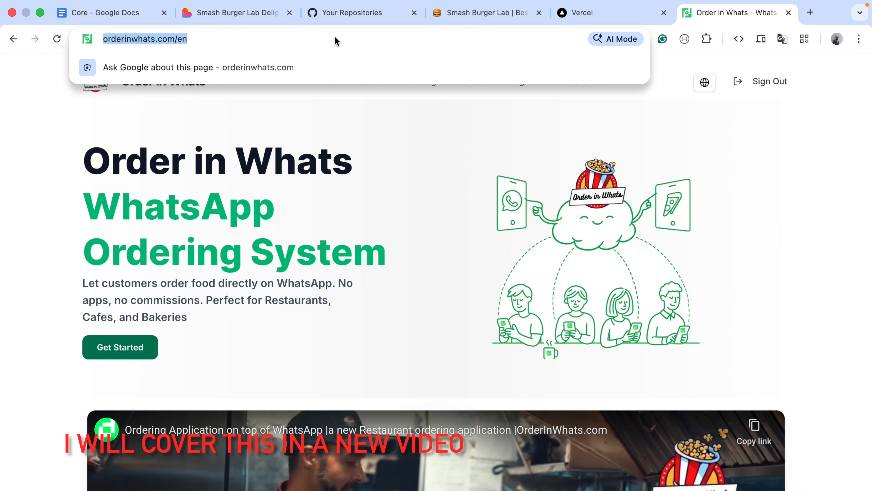
pyautogui.click(427, 147)
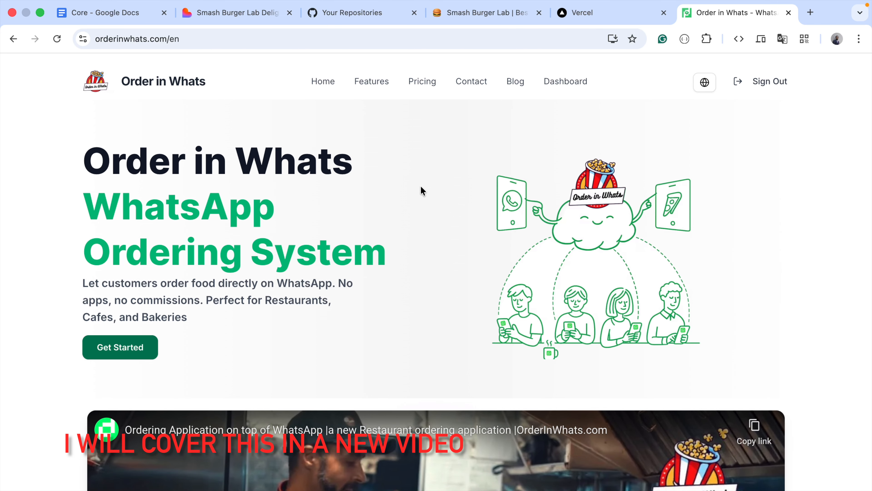
pyautogui.scroll(-8, 431, 180)
pyautogui.scroll(8, 431, 180)
# From the Order in Whats dashboard settings, download the WhatsApp QR code and view the downloaded 6CQPUPYIBKICJ1.png before returning to the browser
pyautogui.click(567, 82)
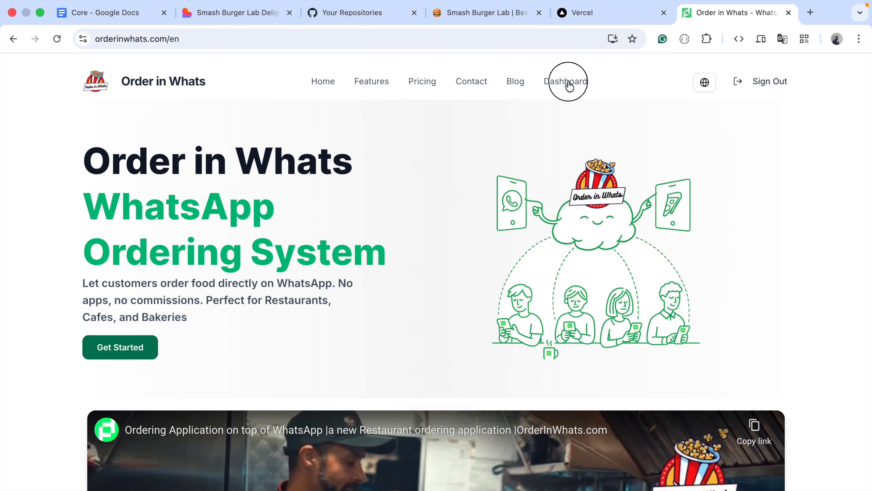
pyautogui.scroll(-3, 493, 421)
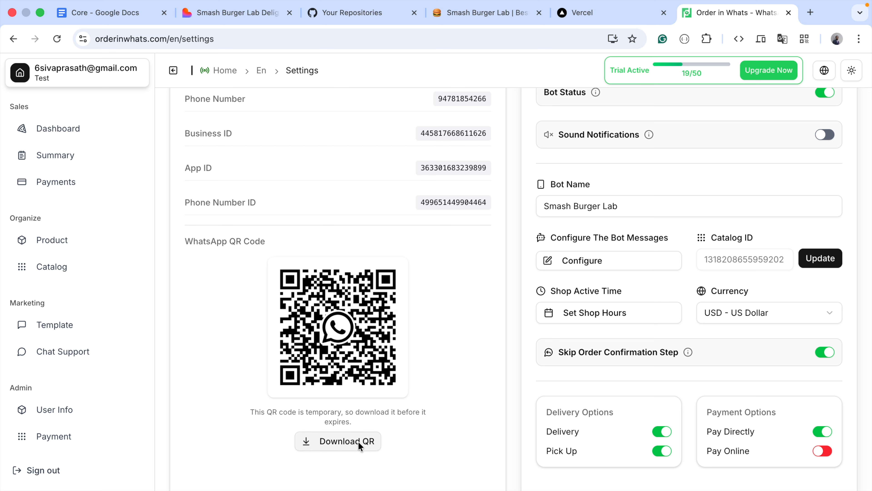
pyautogui.click(340, 440)
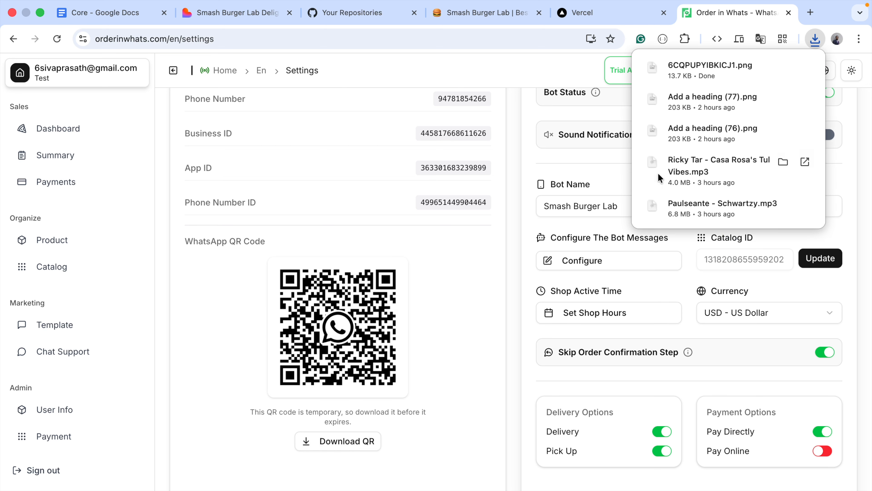
pyautogui.moveTo(781, 68)
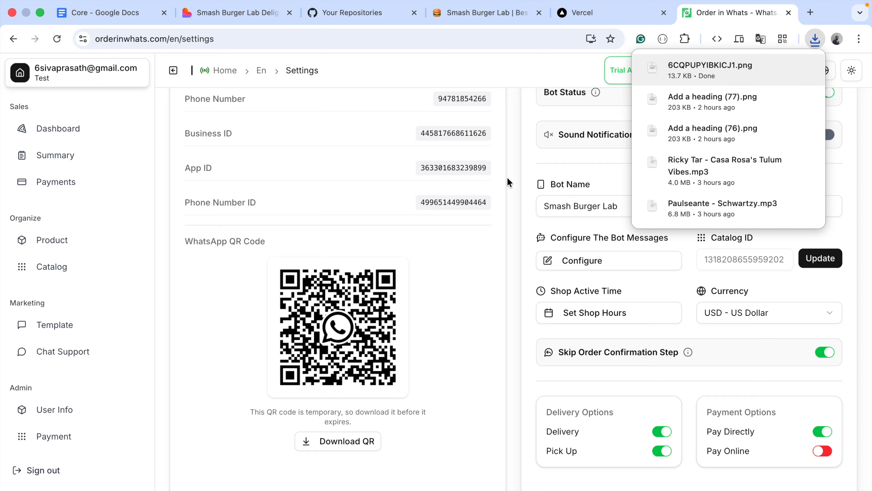
pyautogui.click(678, 73)
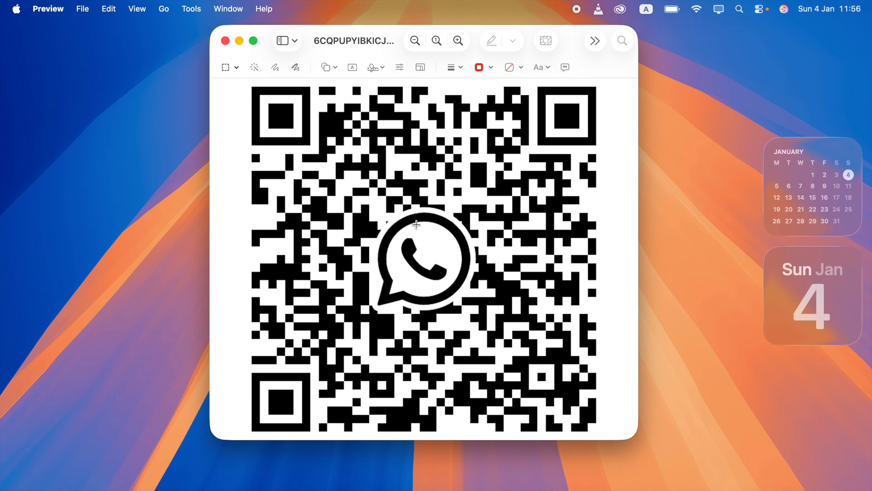
pyautogui.hotkey('ctrl', 'Left')
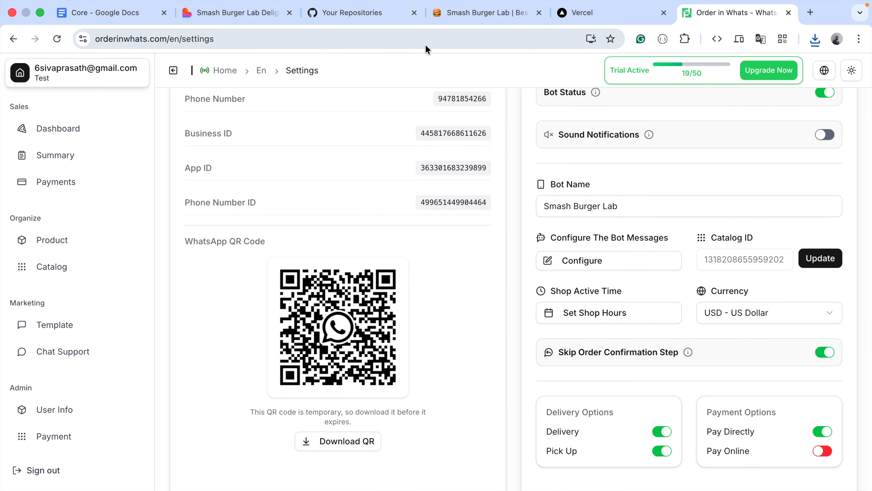
# Switch to the live Smash Burger Lab site and examine the QR code in its WhatsApp ordering section
pyautogui.click(459, 17)
pyautogui.scroll(-10, 450, 314)
pyautogui.scroll(-10, 450, 312)
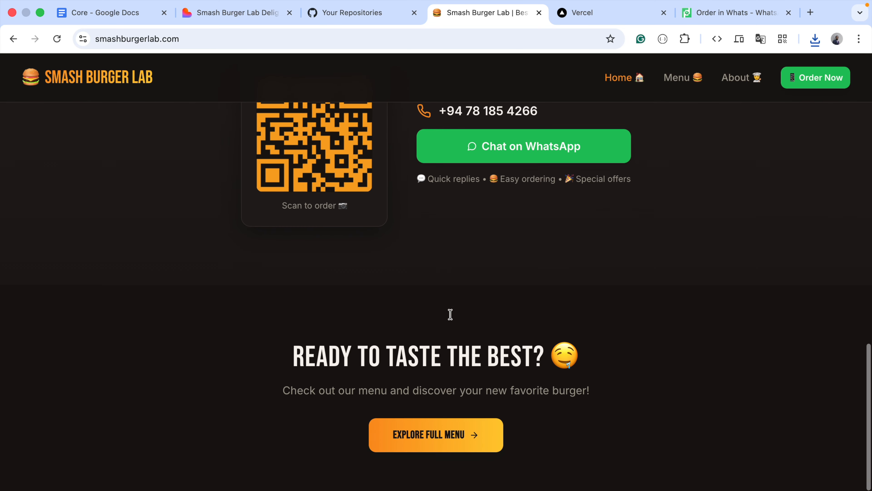
pyautogui.scroll(2, 449, 317)
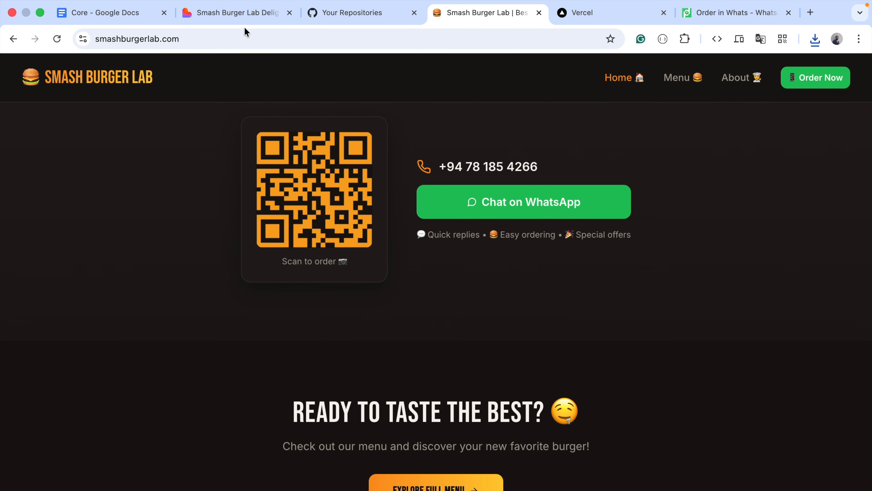
# Switch to the Lovable project and attach 6CQPUPYIBKICJ1.png from Downloads to the chat message
pyautogui.click(253, 13)
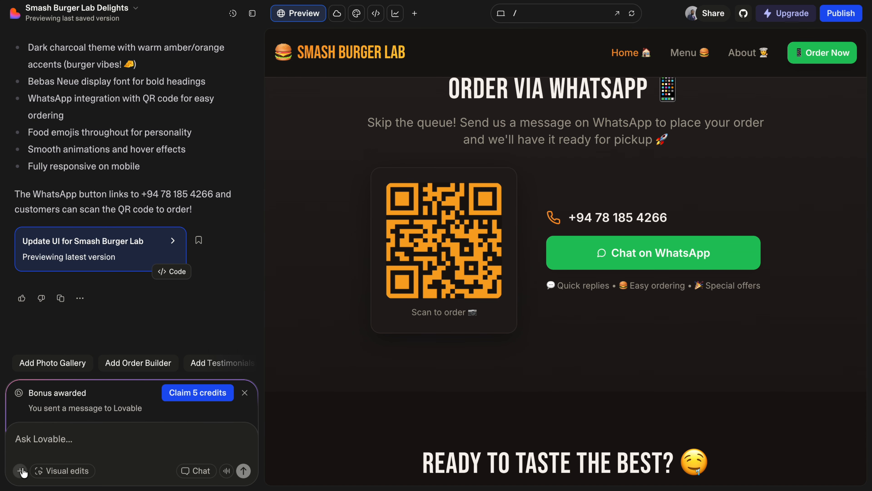
pyautogui.click(22, 470)
pyautogui.click(45, 448)
pyautogui.click(301, 174)
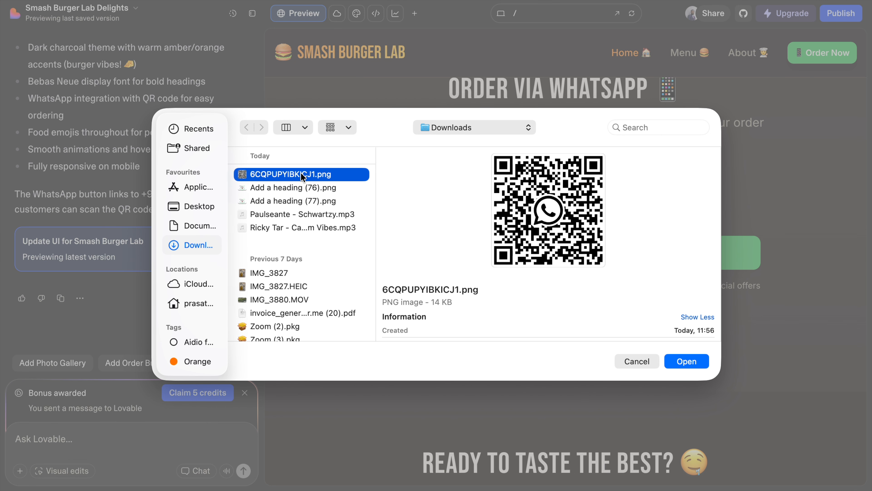
pyautogui.click(687, 361)
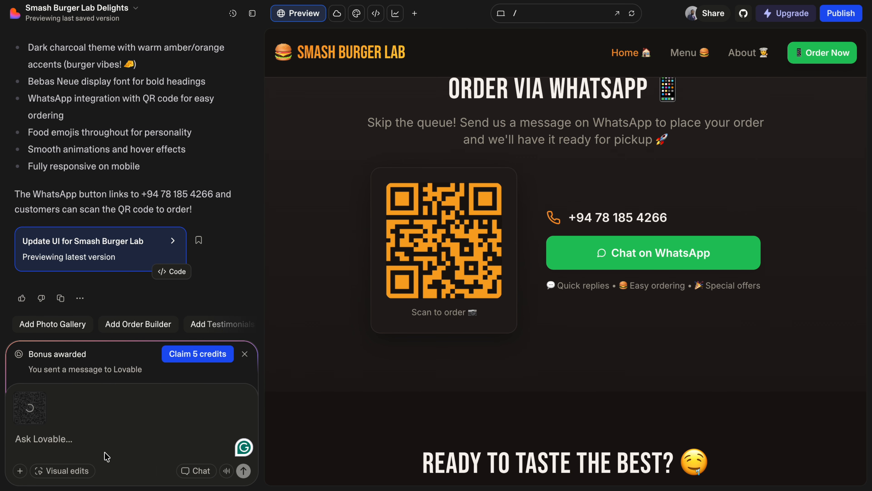
# Send Lovable the prompt "replace the WhatsApp QR code with this image" along with the attached picture
pyautogui.write('replace the')
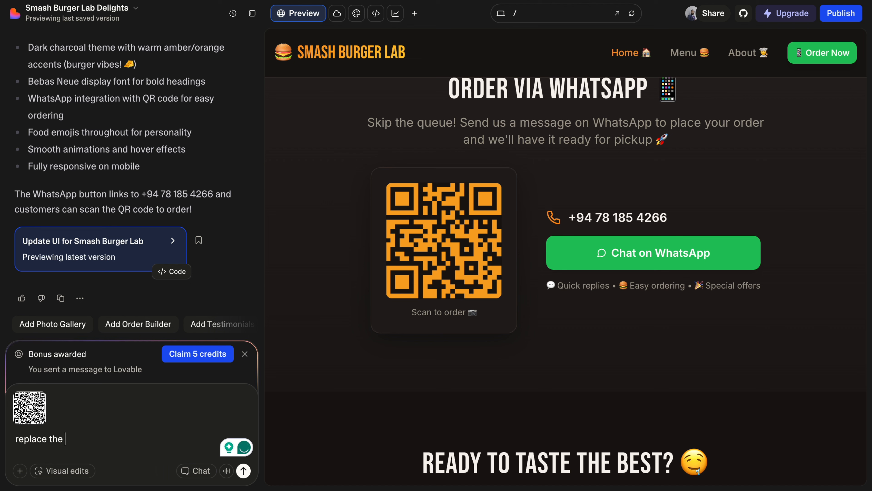
pyautogui.write(' WhatsApp QR code with this image')
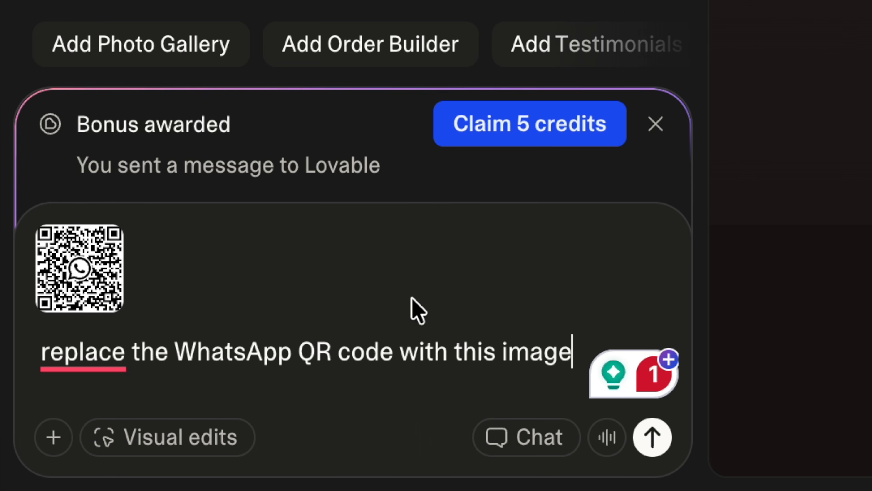
pyautogui.click(653, 445)
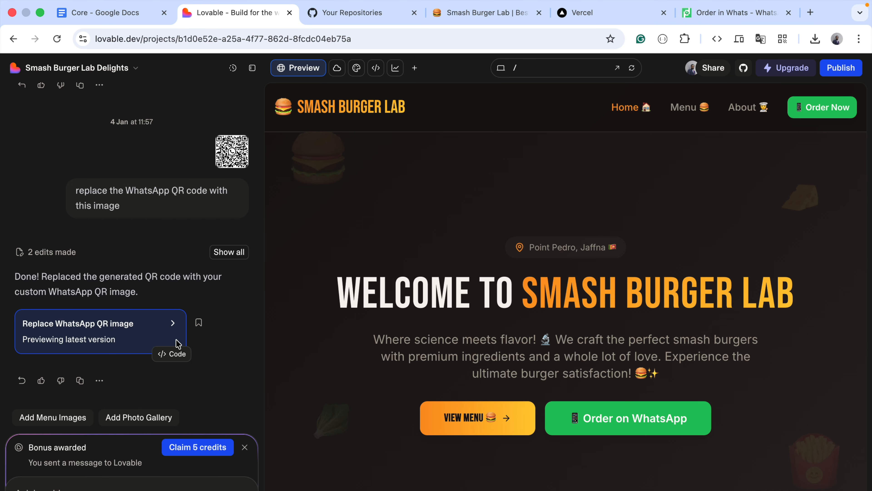
# Check the WhatsApp QR code in the Lovable preview and the update status of smash-burger-lab-delights in the GitHub repositories list
pyautogui.scroll(-15, 352, 255)
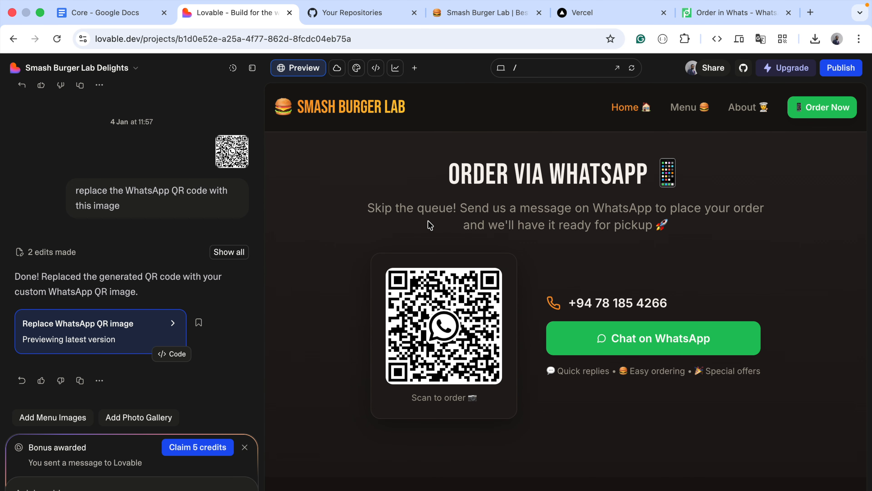
pyautogui.click(383, 14)
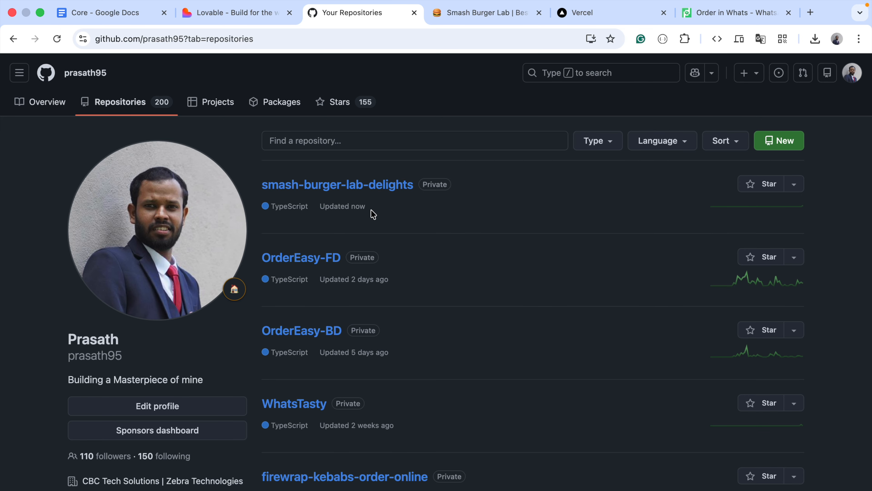
pyautogui.click(232, 14)
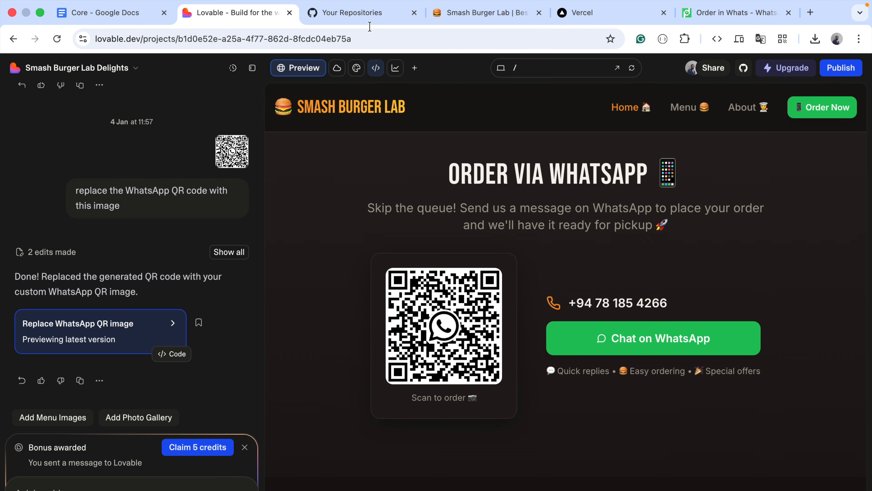
pyautogui.click(370, 17)
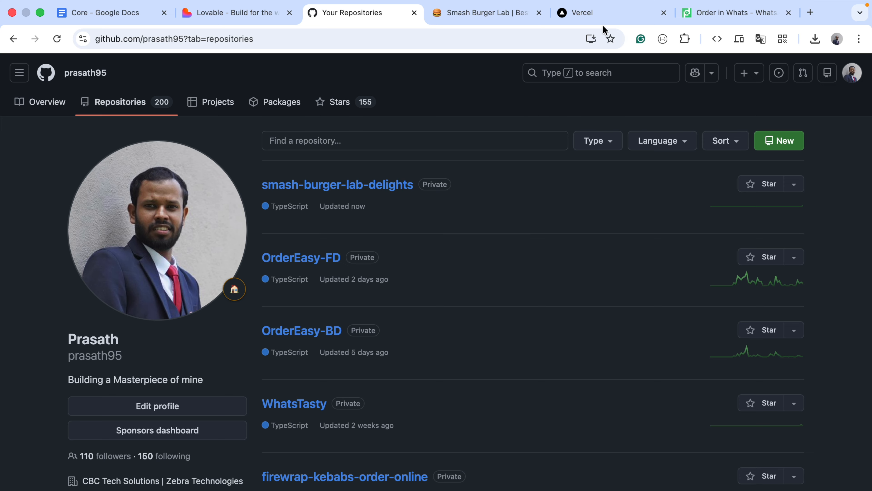
# Move the Vercel tab beside the GitHub tab and view the deployments of the smash-burger-lab-delights project
pyautogui.moveTo(622, 16); pyautogui.dragTo(518, 17)
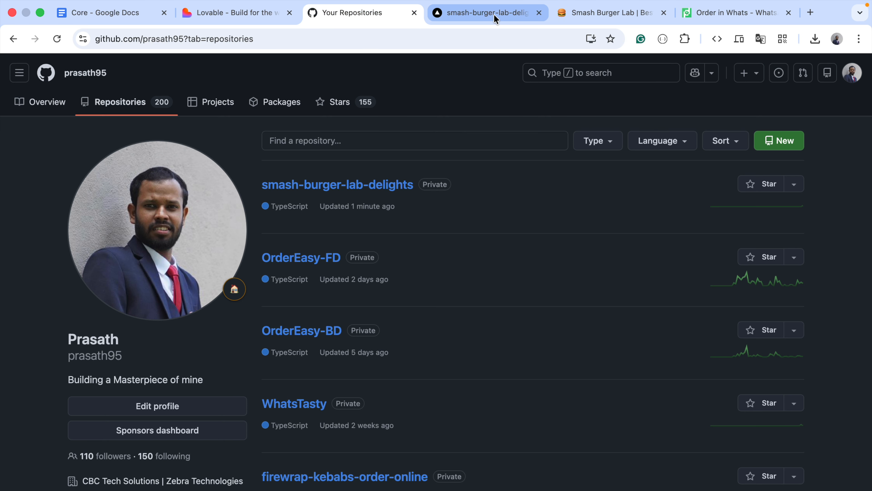
pyautogui.click(494, 17)
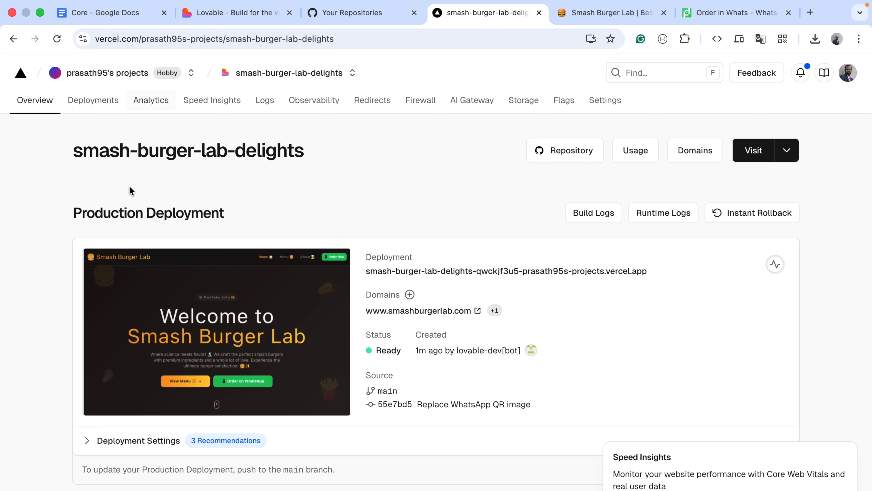
pyautogui.click(103, 102)
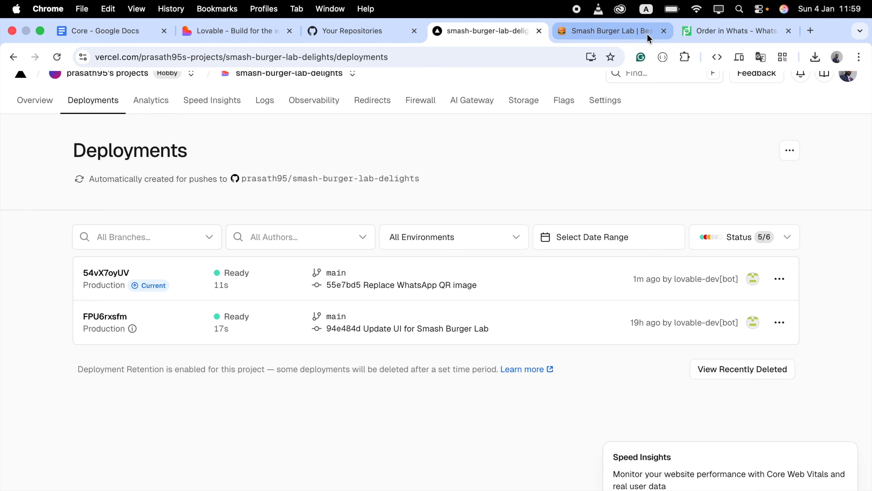
# Switch to smashburgerlab.com, reload the live site and inspect the QR code in its WhatsApp ordering section
pyautogui.click(646, 33)
pyautogui.scroll(3, 534, 292)
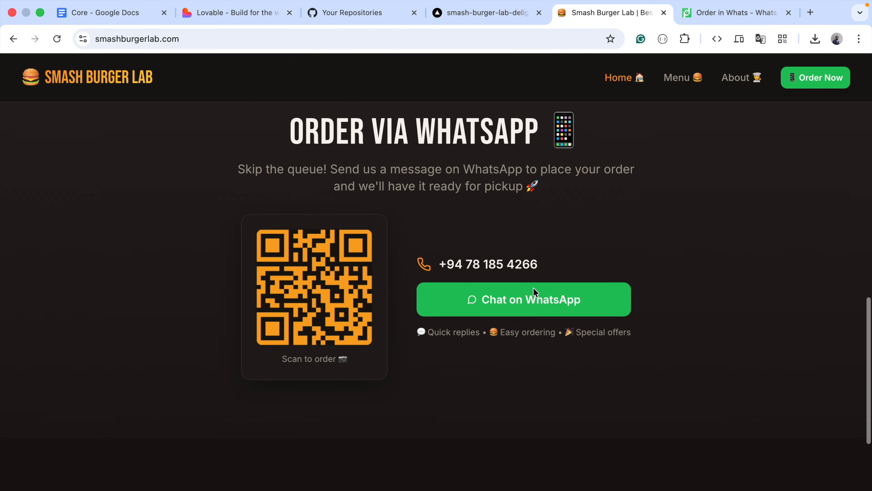
pyautogui.click(416, 39)
pyautogui.click(57, 38)
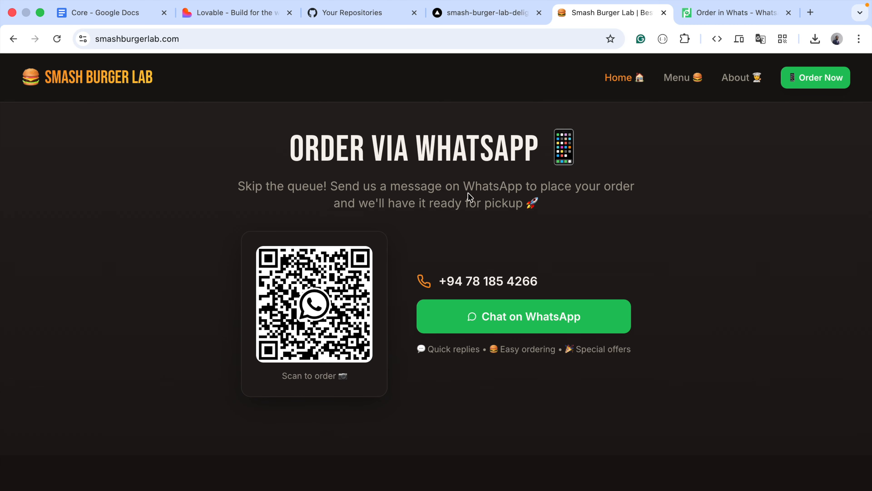
# Switch to the Order in Whats homepage and look through its QR code and product feature sections
pyautogui.click(724, 19)
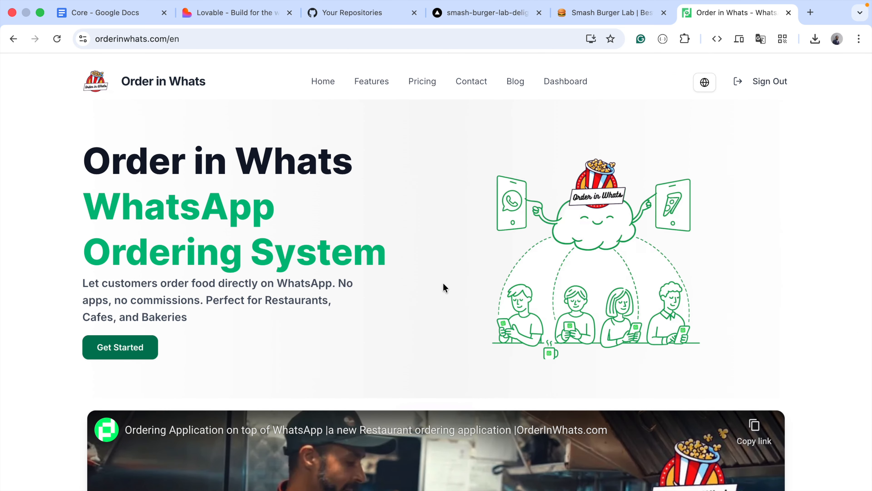
pyautogui.scroll(-10, 443, 288)
pyautogui.scroll(-15, 444, 287)
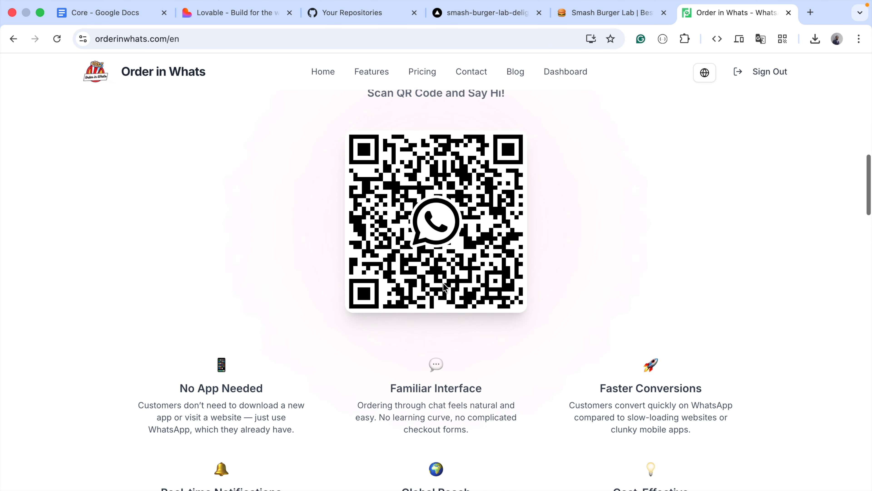
pyautogui.scroll(-15, 443, 287)
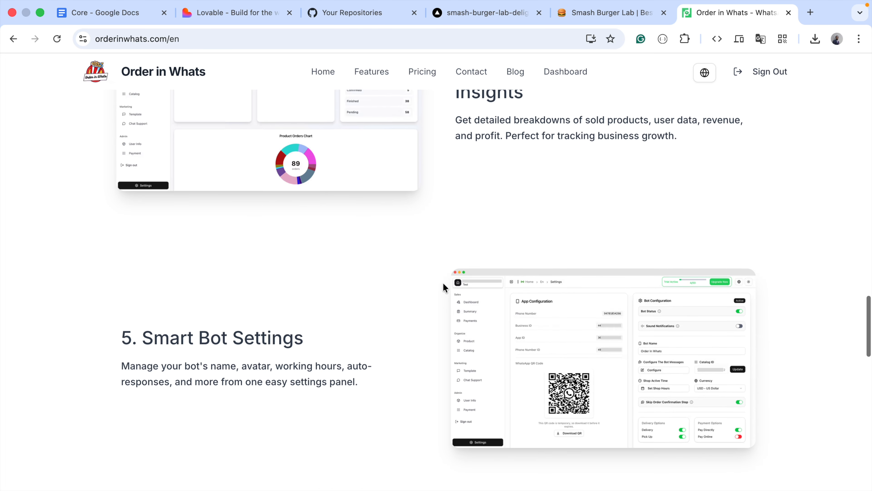
pyautogui.scroll(20, 444, 287)
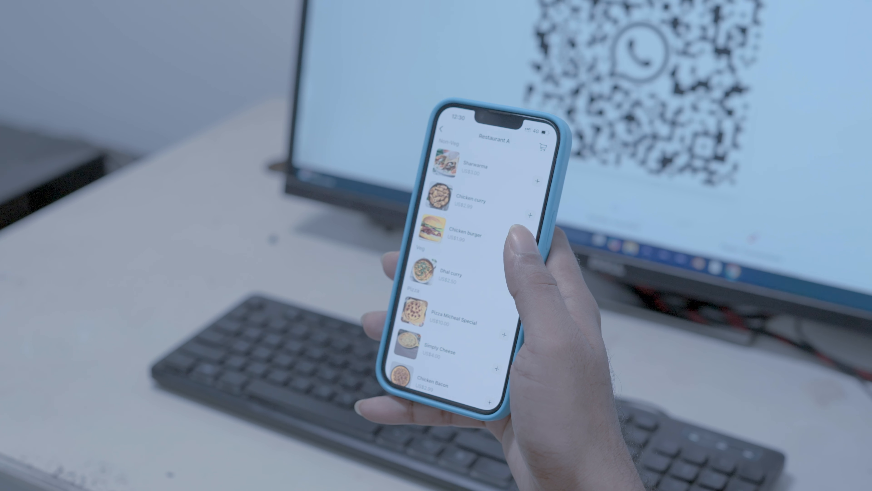